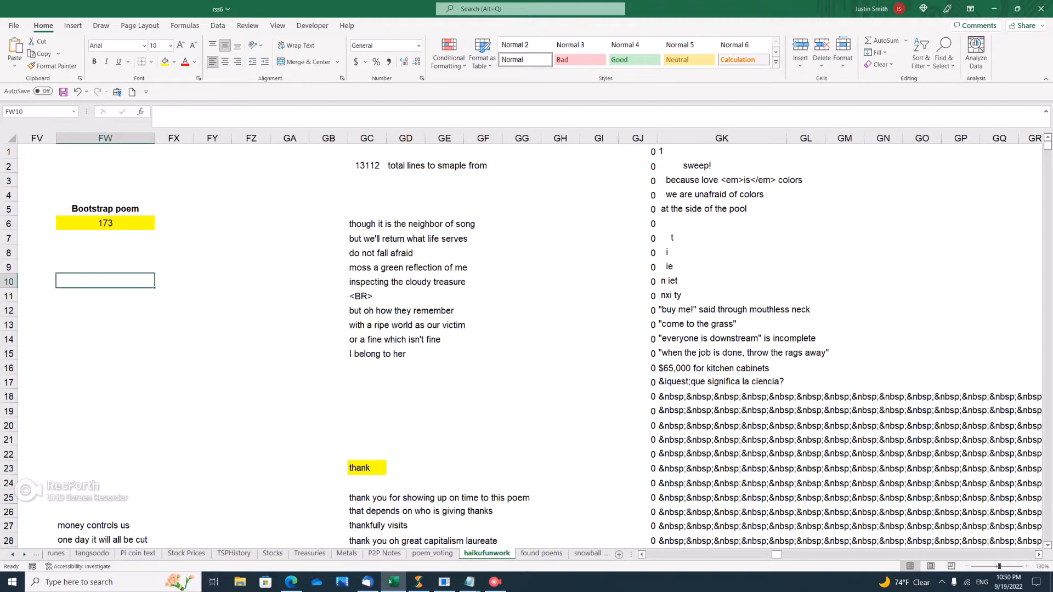
Step: Enter "I belong to her" in cell FW10 as the first line of the bootstrap poem
{"action": "type", "text": "I belong "}
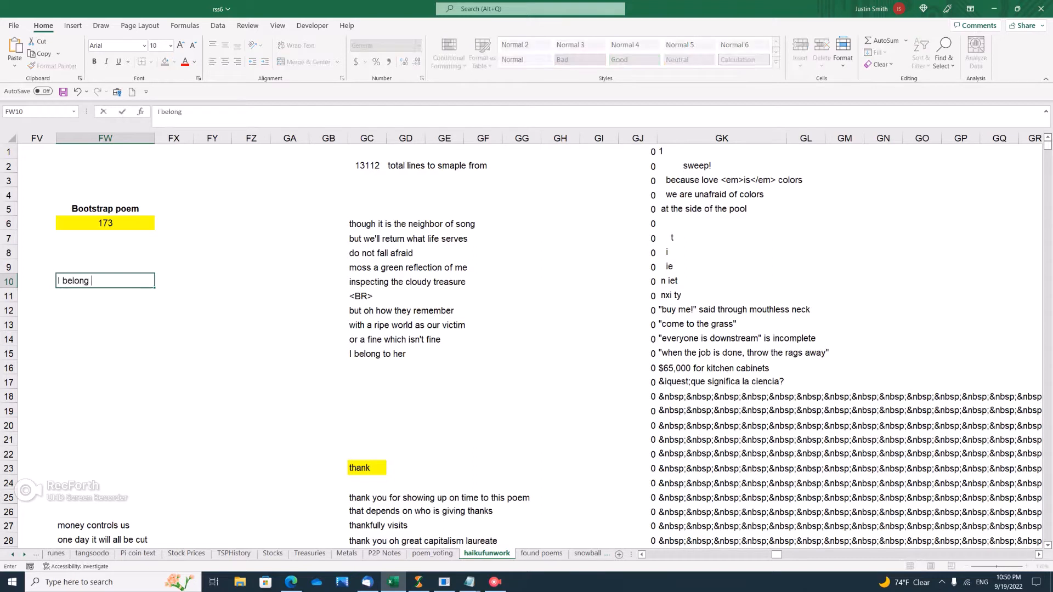
{"action": "type", "text": "to her"}
{"action": "key", "text": "Return"}
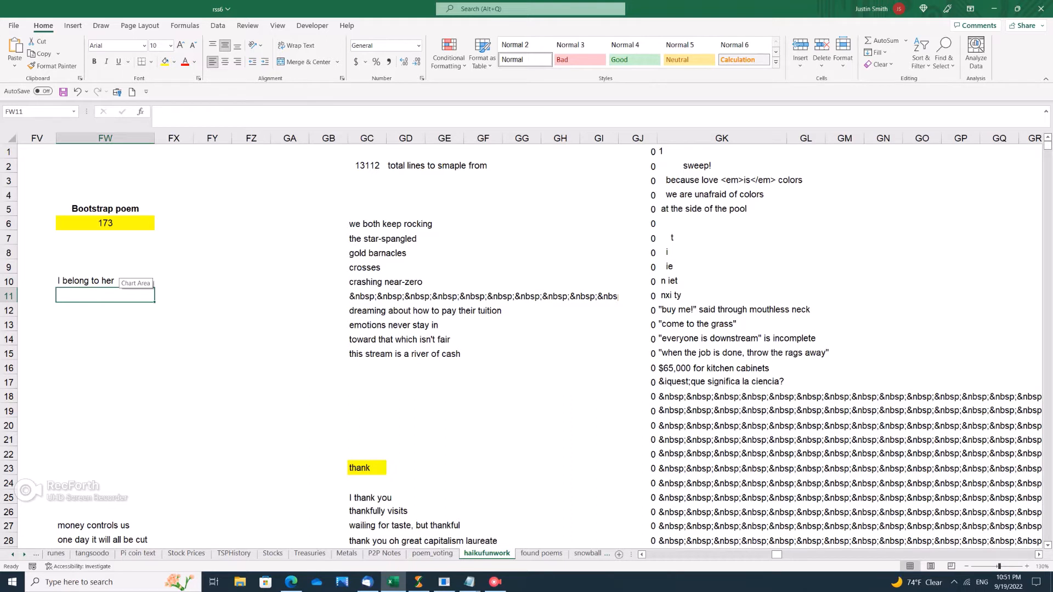
Step: Recalculate the randomly sampled lines and enter "in the soft hours" as the poem's second line in FW11
{"action": "key", "text": "F9"}
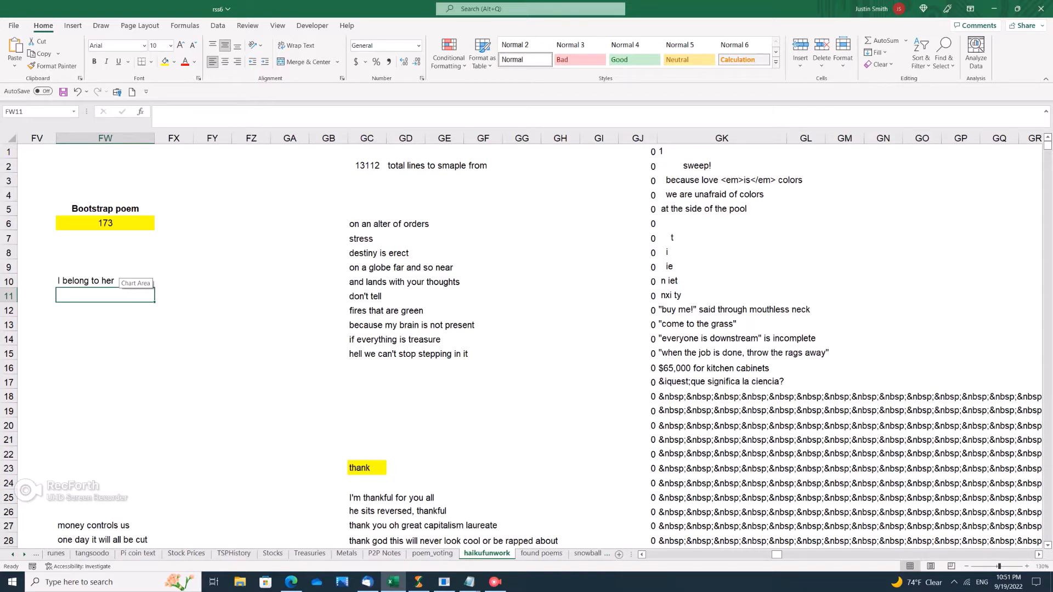
{"action": "key", "text": "F9"}
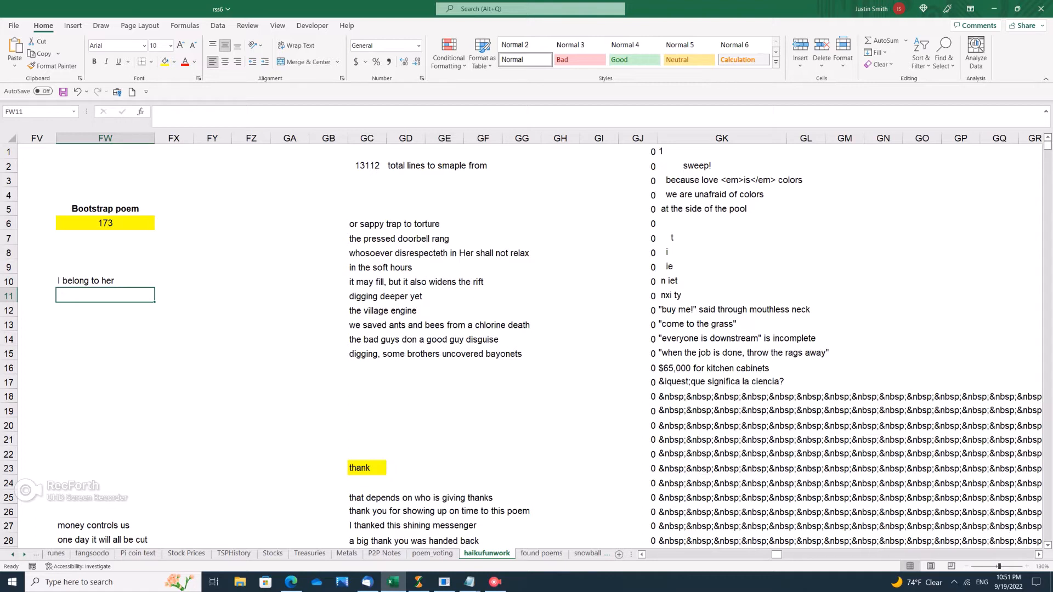
{"action": "type", "text": "in the soft jhou"}
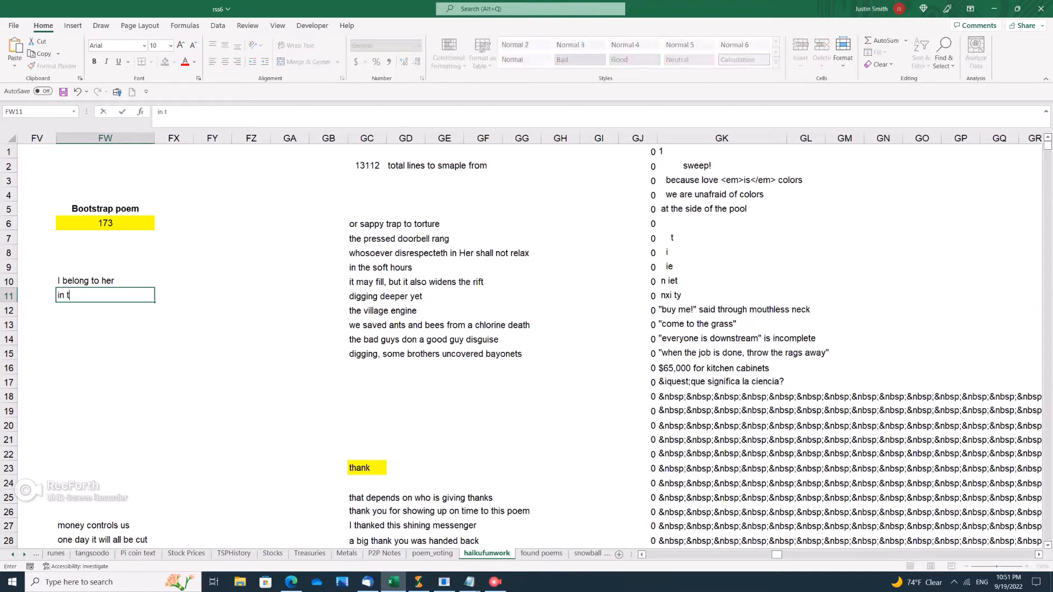
{"action": "key", "text": "BackSpace"}
{"action": "key", "text": "BackSpace"}
{"action": "key", "text": "BackSpace"}
{"action": "key", "text": "BackSpace"}
{"action": "key", "text": "BackSpace"}
{"action": "type", "text": "hour"}
{"action": "key", "text": "Return"}
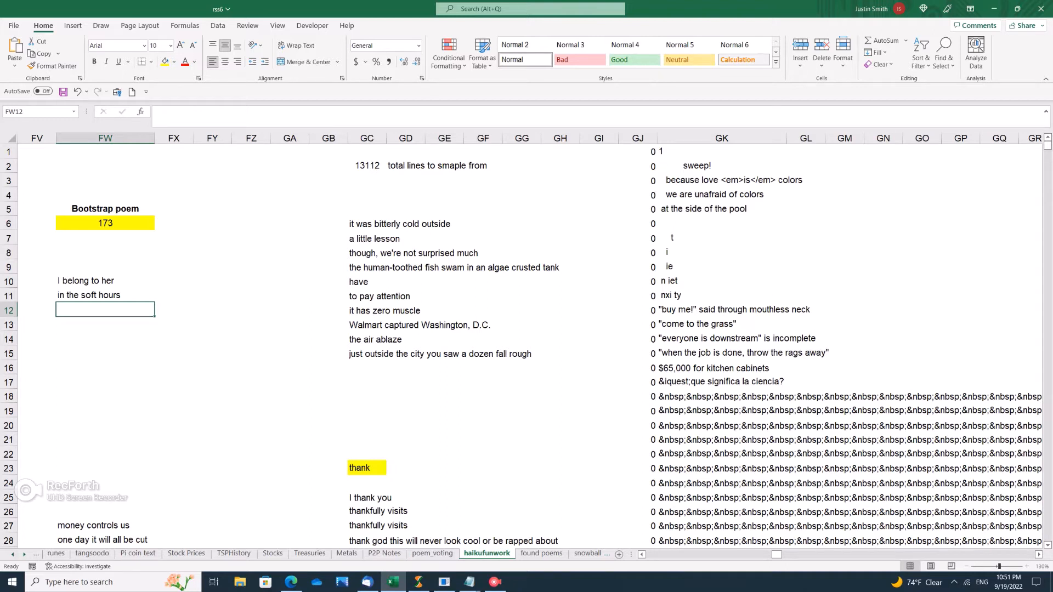
Step: Add the poem lines "it has zero muscle" in FW12 and "wears the same face as me" in FW13
{"action": "type", "text": "it ha "}
{"action": "type", "text": " zero muscle"}
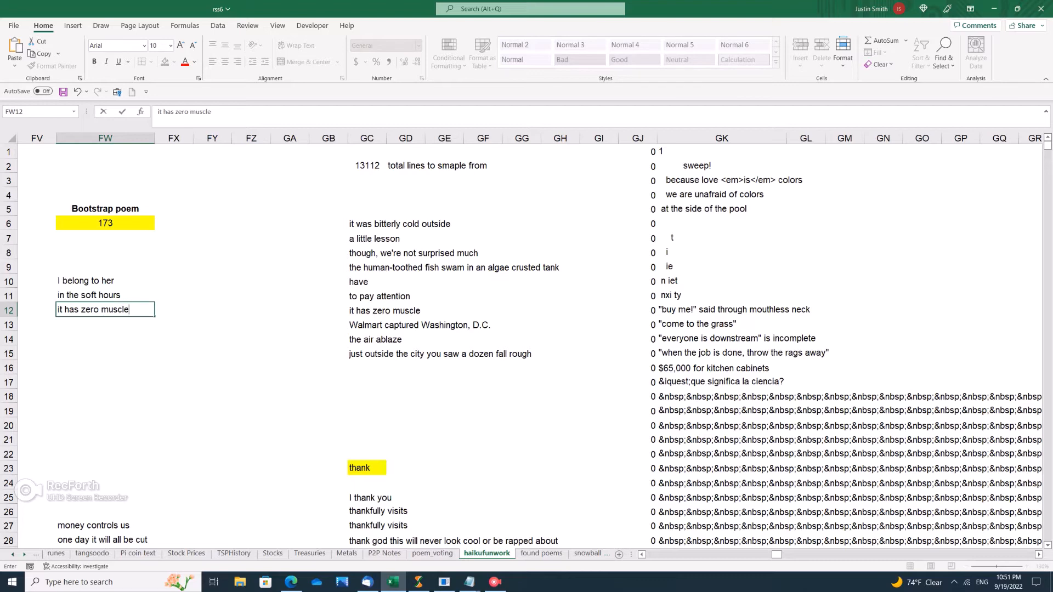
{"action": "key", "text": "Return"}
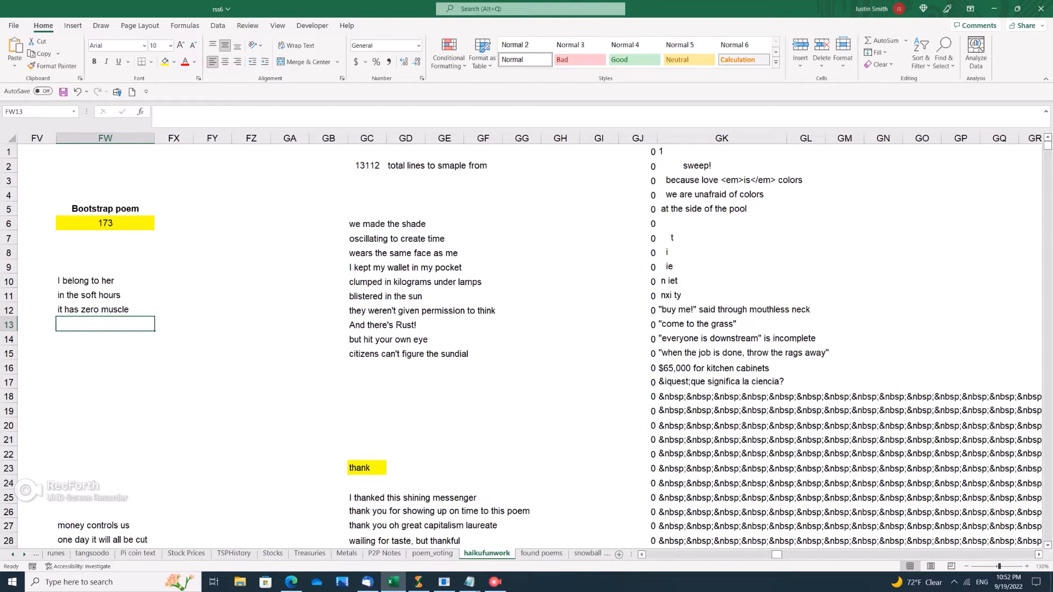
{"action": "type", "text": "wea"}
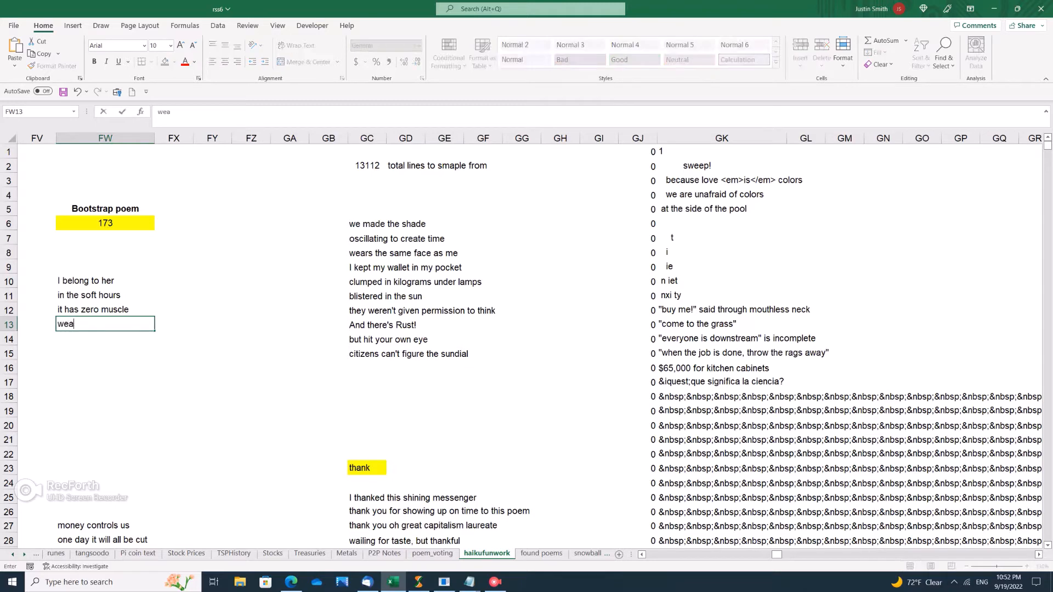
{"action": "type", "text": "rs the same face as me"}
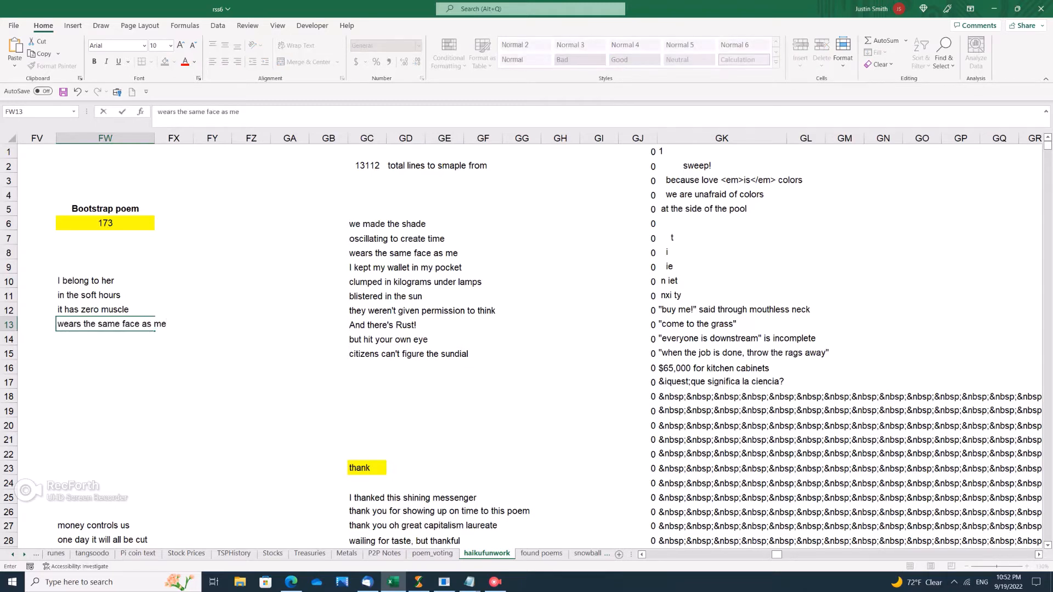
{"action": "key", "text": "Return"}
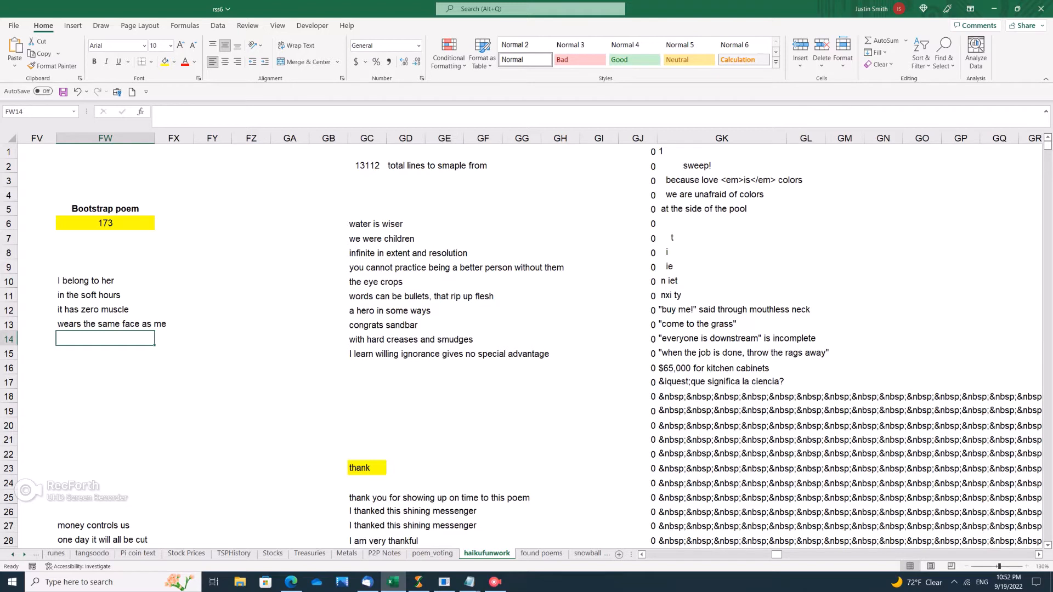
Step: Add the poem lines "we were children" in FW14 and "with hard creases and smudges" in FW15
{"action": "type", "text": "we were children"}
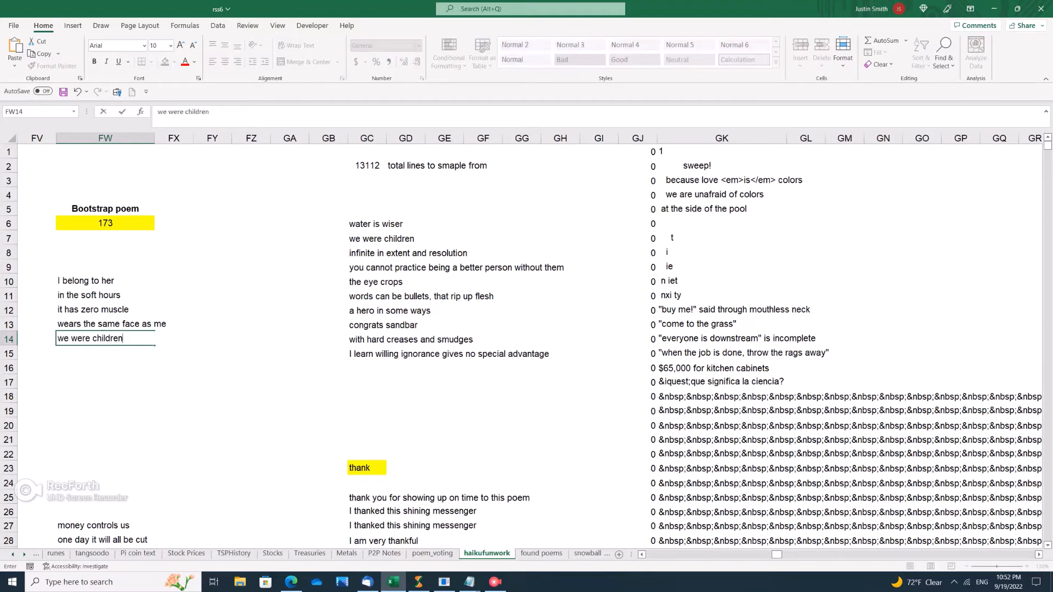
{"action": "key", "text": "Return"}
{"action": "type", "text": "with hard"}
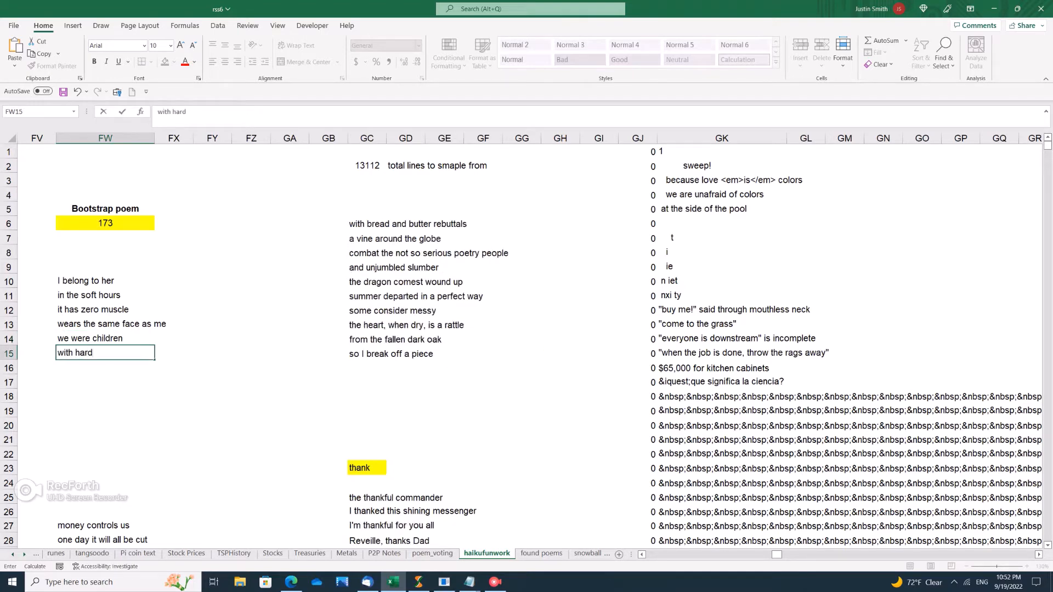
{"action": "type", "text": " creases and smudges"}
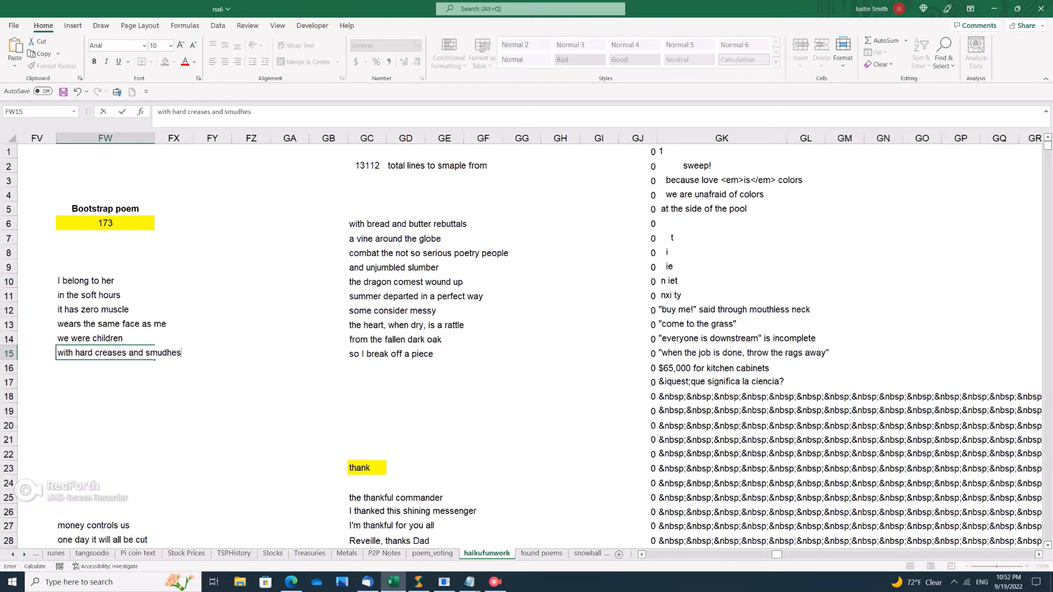
{"action": "key", "text": "BackSpace"}
{"action": "key", "text": "BackSpace"}
{"action": "type", "text": "es"}
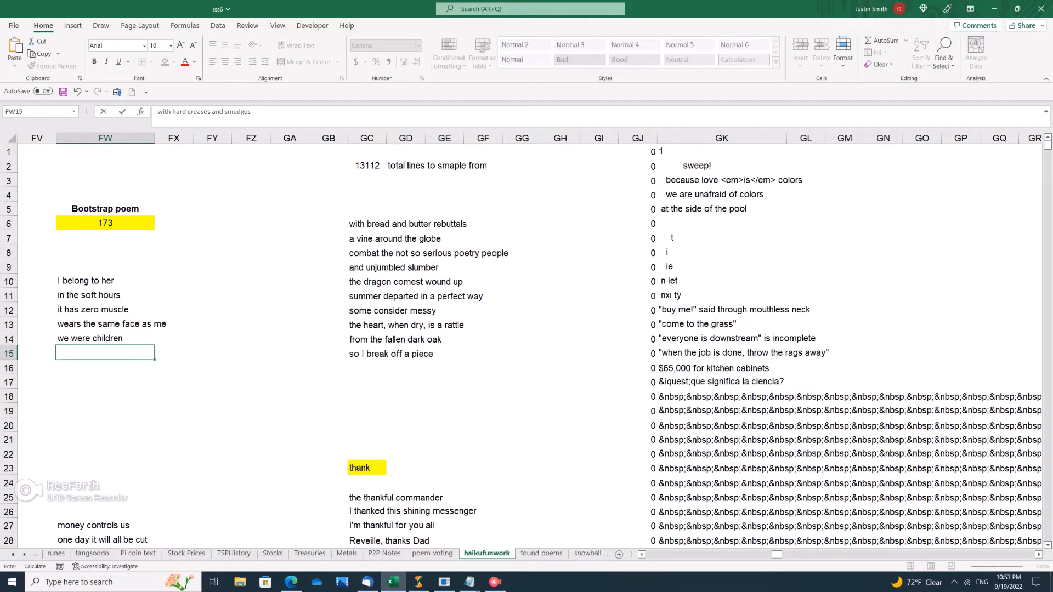
{"action": "key", "text": "Return"}
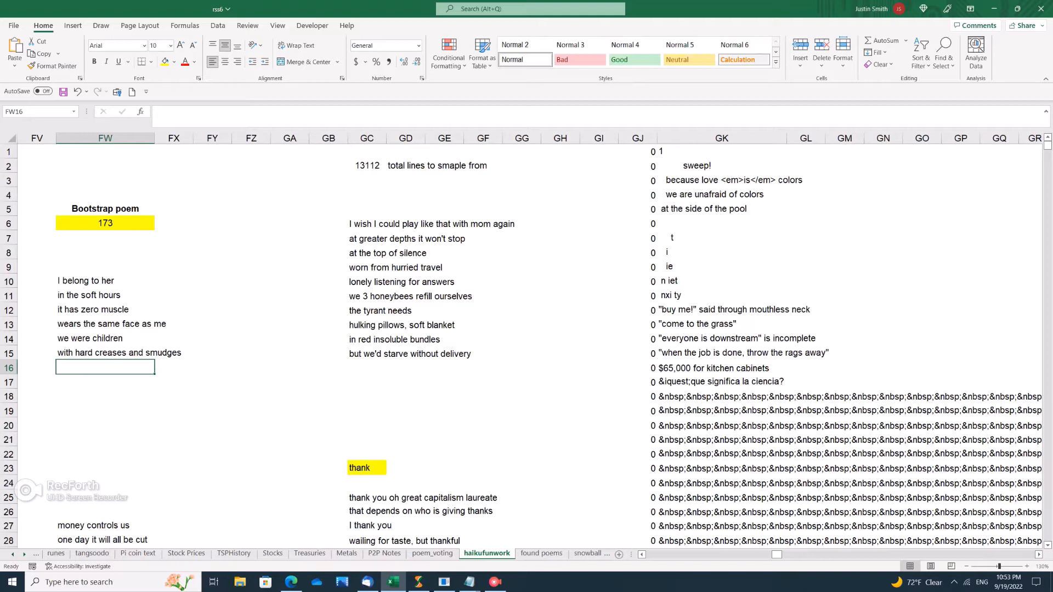
Step: Enter "at the top of silence" as the next poem line in FW16
{"action": "type", "text": "at te top"}
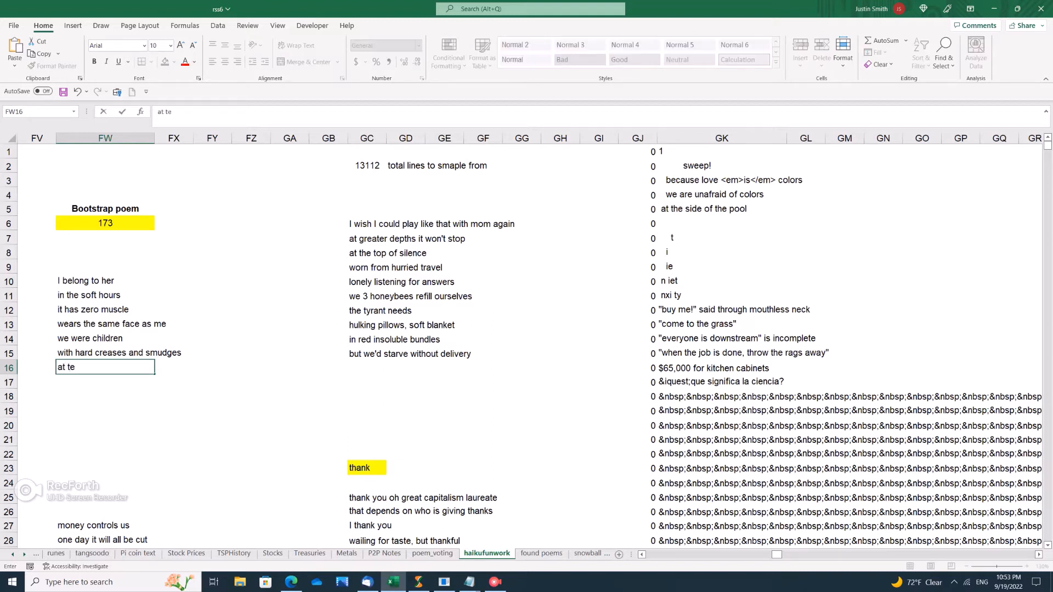
{"action": "key", "text": "BackSpace"}
{"action": "key", "text": "BackSpace"}
{"action": "key", "text": "BackSpace"}
{"action": "key", "text": "BackSpace"}
{"action": "key", "text": "BackSpace"}
{"action": "type", "text": "he top of silence"}
{"action": "key", "text": "Return"}
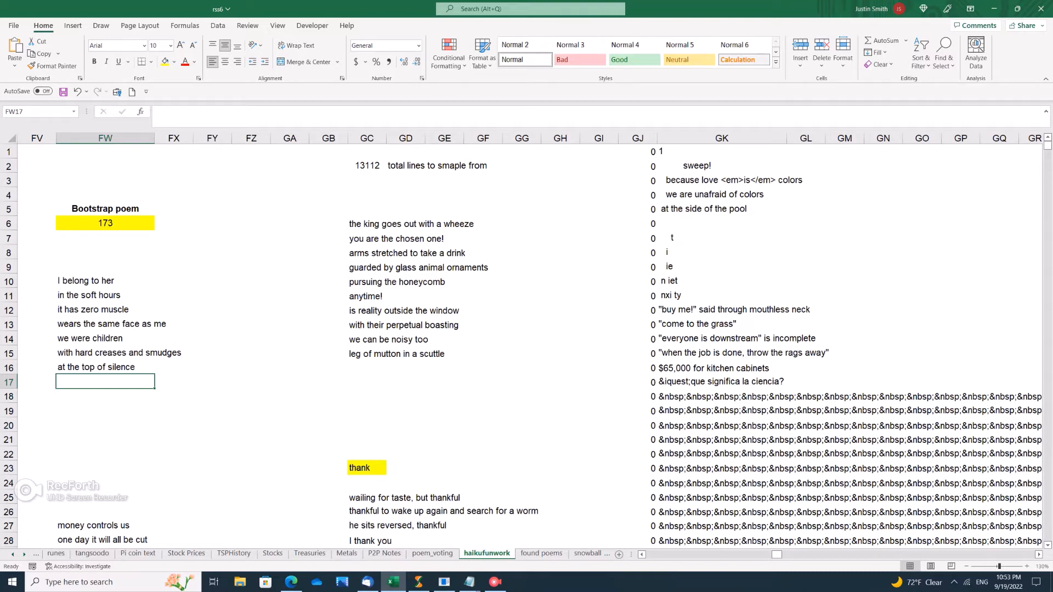
Step: Recalculate the sampled lines and enter "at the overlook" as the poem line in FW17
{"action": "key", "text": "F9"}
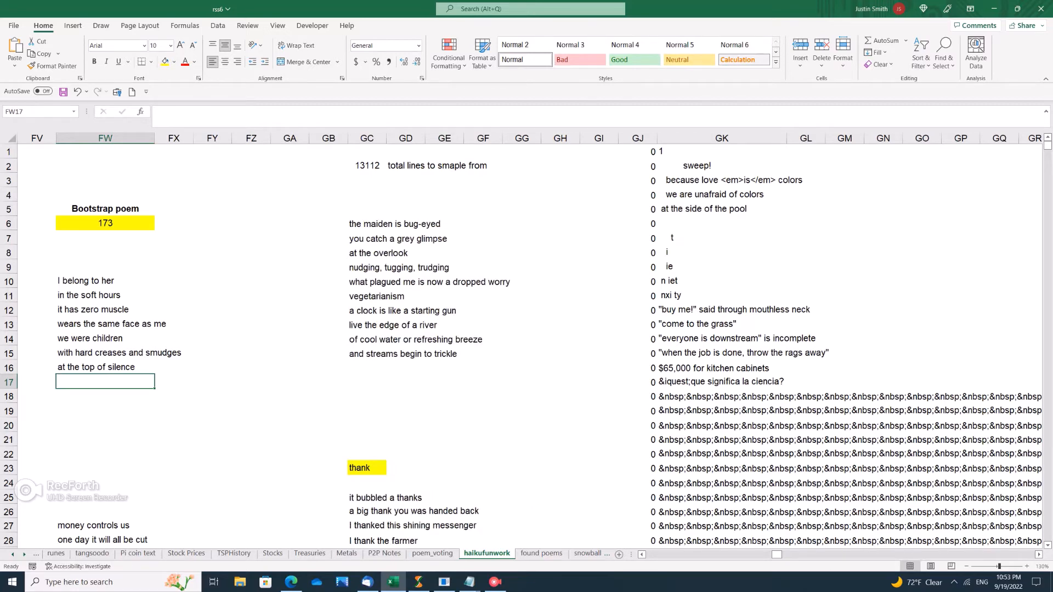
{"action": "type", "text": "at the overlook"}
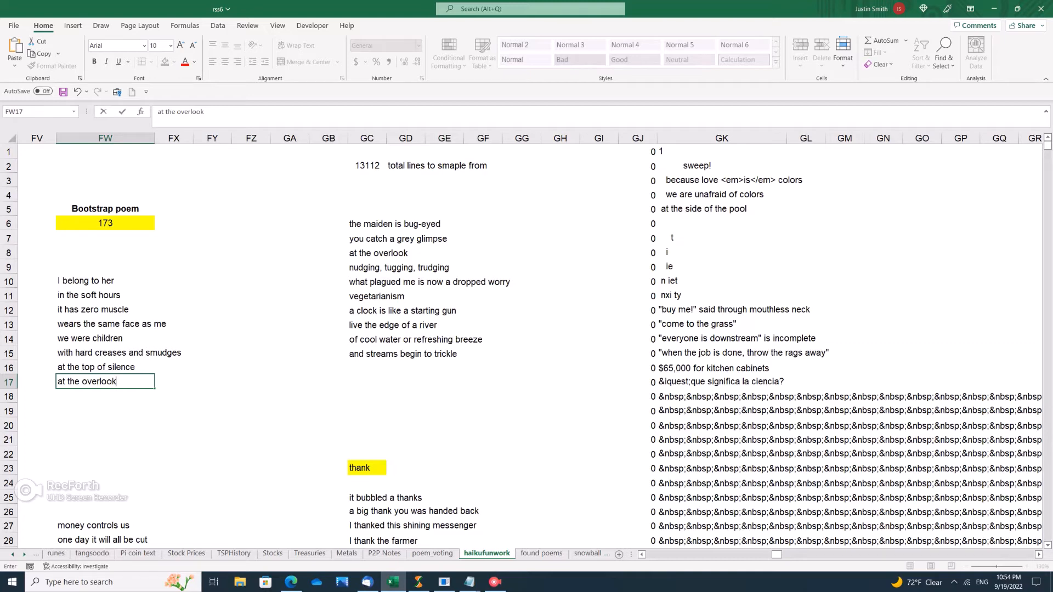
{"action": "key", "text": "Return"}
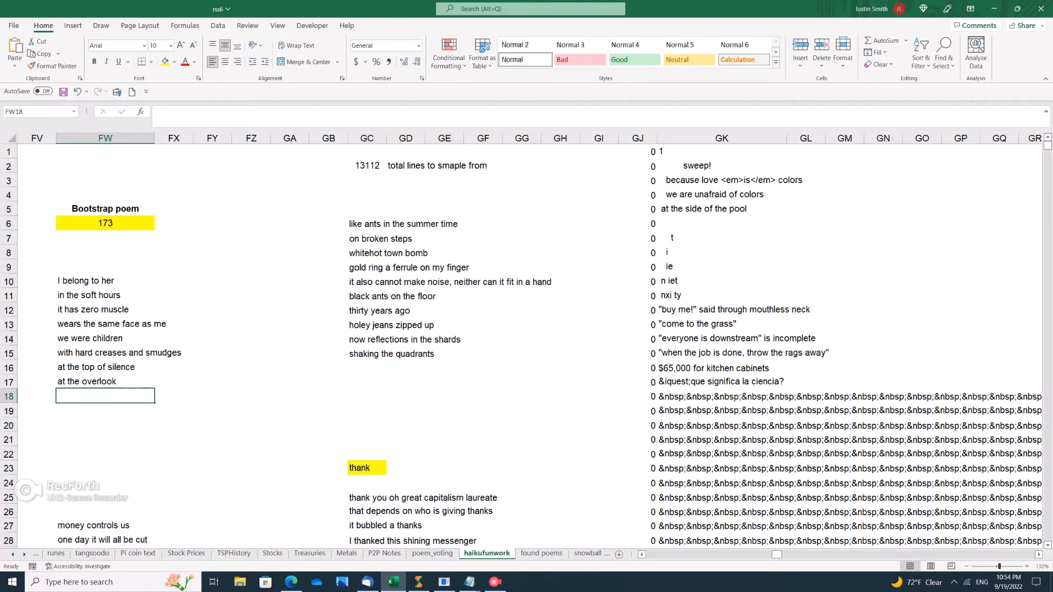
Step: Add the poem lines "on broken steps" in FW18 and "thirty years ago" in FW19
{"action": "type", "text": "on broken ste"}
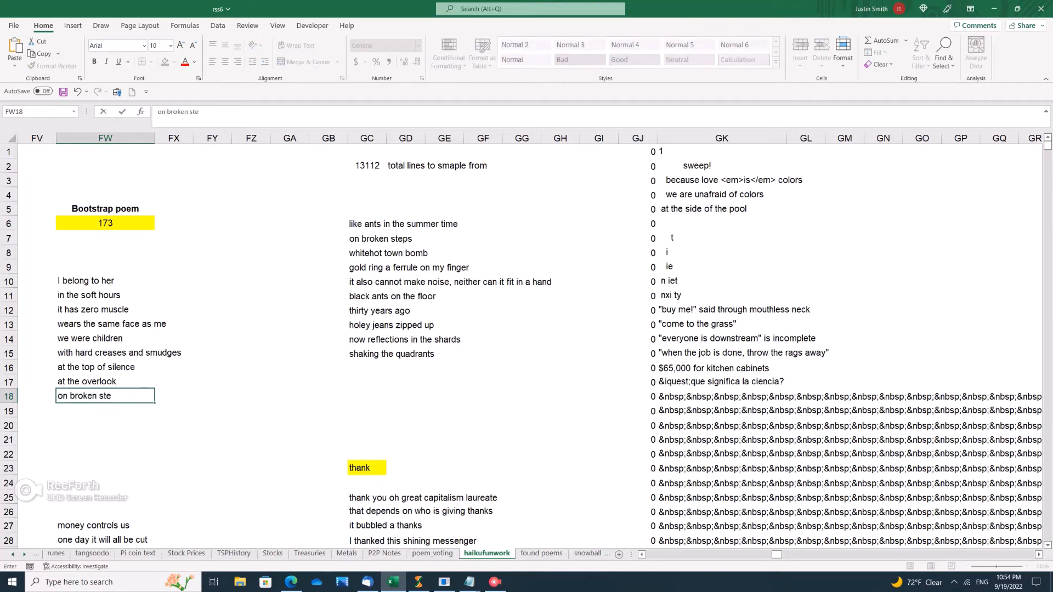
{"action": "type", "text": "ps"}
{"action": "key", "text": "Return"}
{"action": "type", "text": "thirth"}
{"action": "key", "text": "BackSpace"}
{"action": "type", "text": "y years ago"}
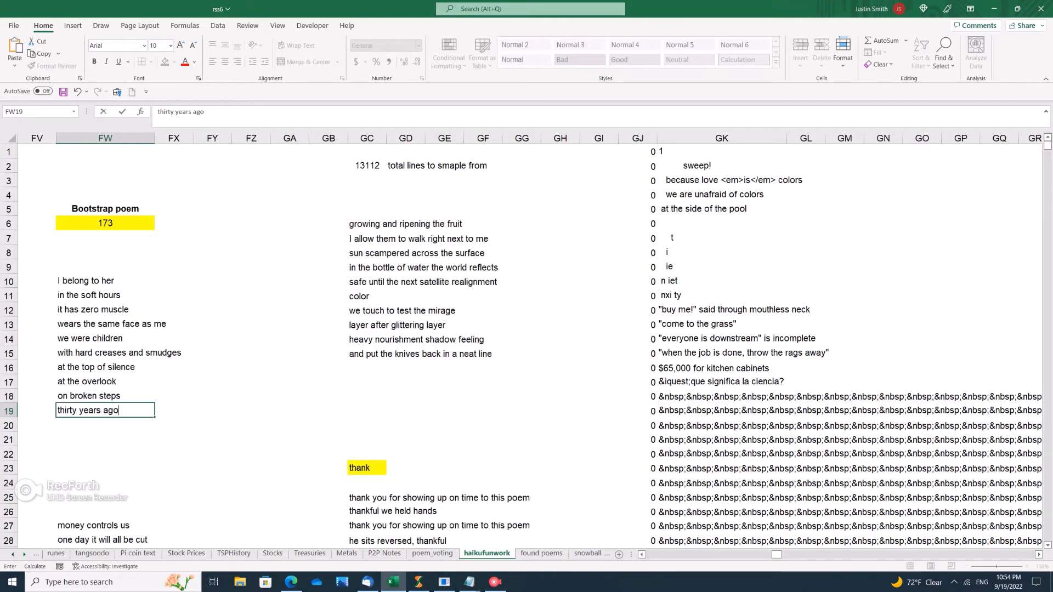
{"action": "key", "text": "Return"}
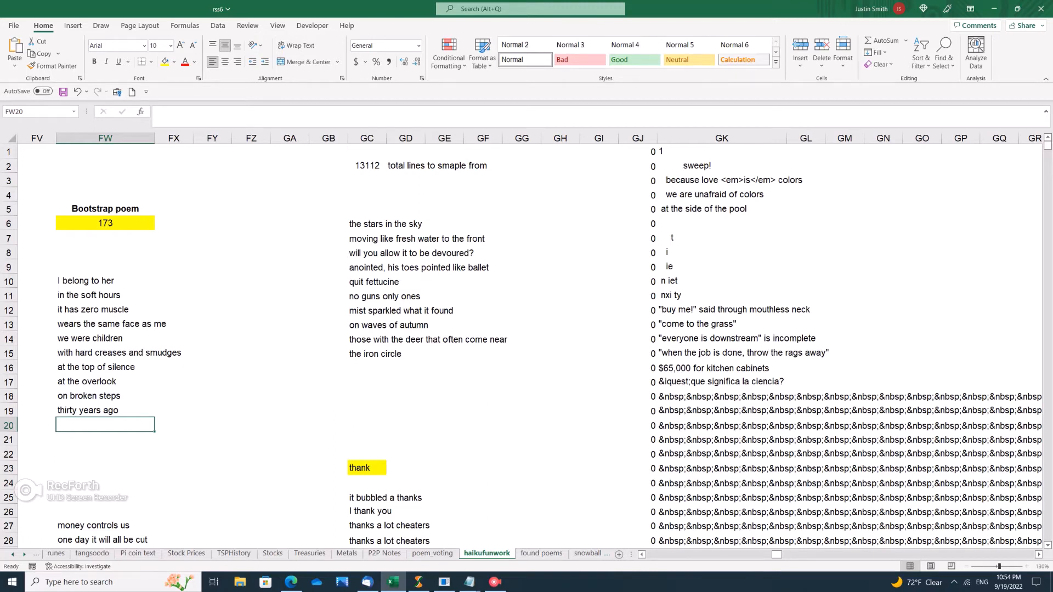
Step: Shift the poem lines in FW13:FW19 down two rows and move "we were children" to the end in FW22
{"action": "left_click_drag", "start_coordinate": [104, 324], "coordinate": [110, 446]}
{"action": "left_click", "coordinate": [174, 410]}
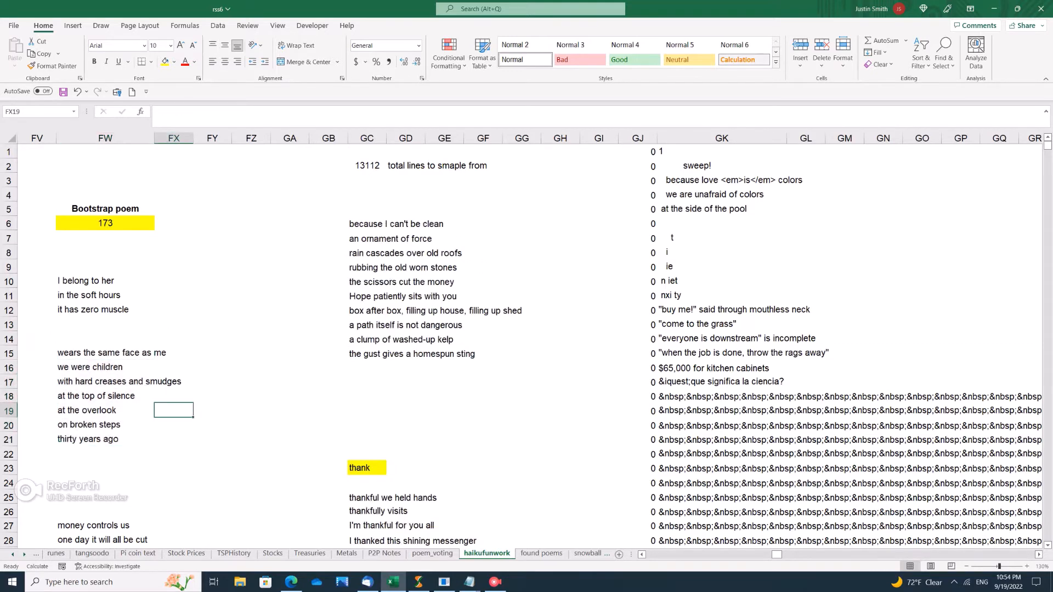
{"action": "left_click", "coordinate": [105, 367]}
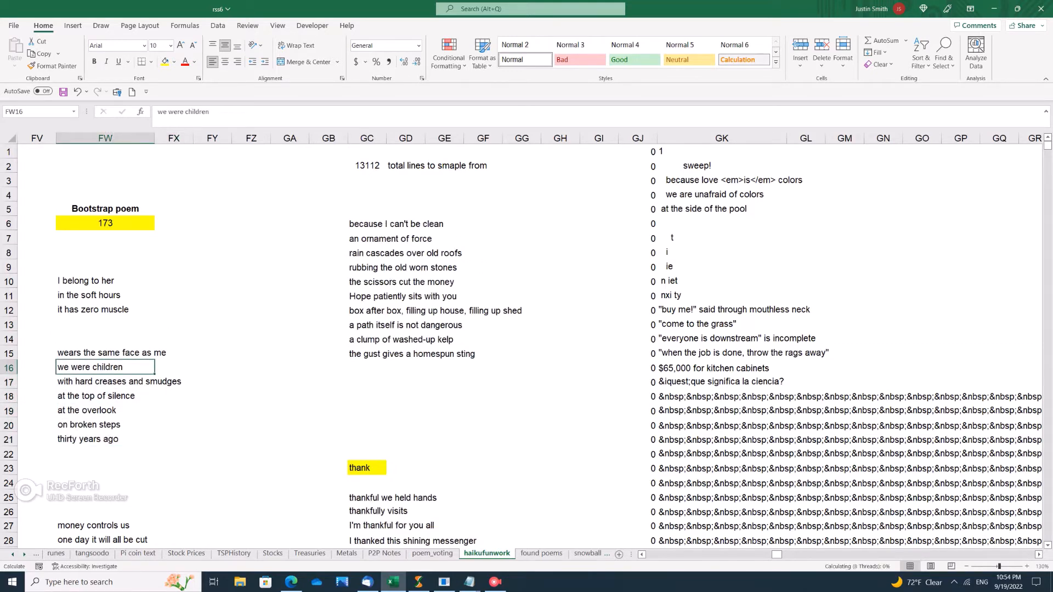
{"action": "left_click", "coordinate": [149, 381]}
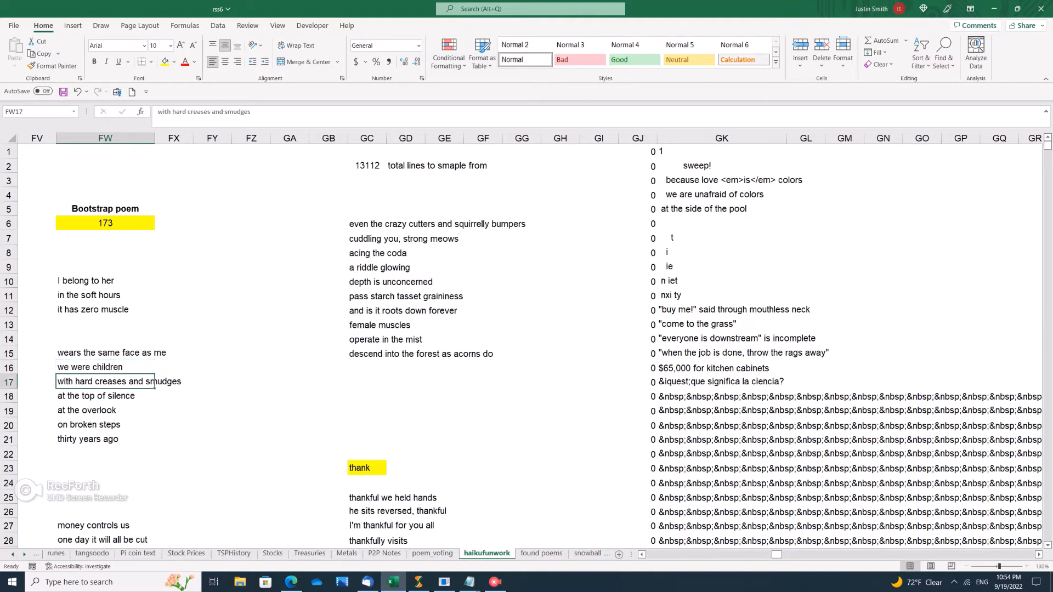
{"action": "key", "text": "Up"}
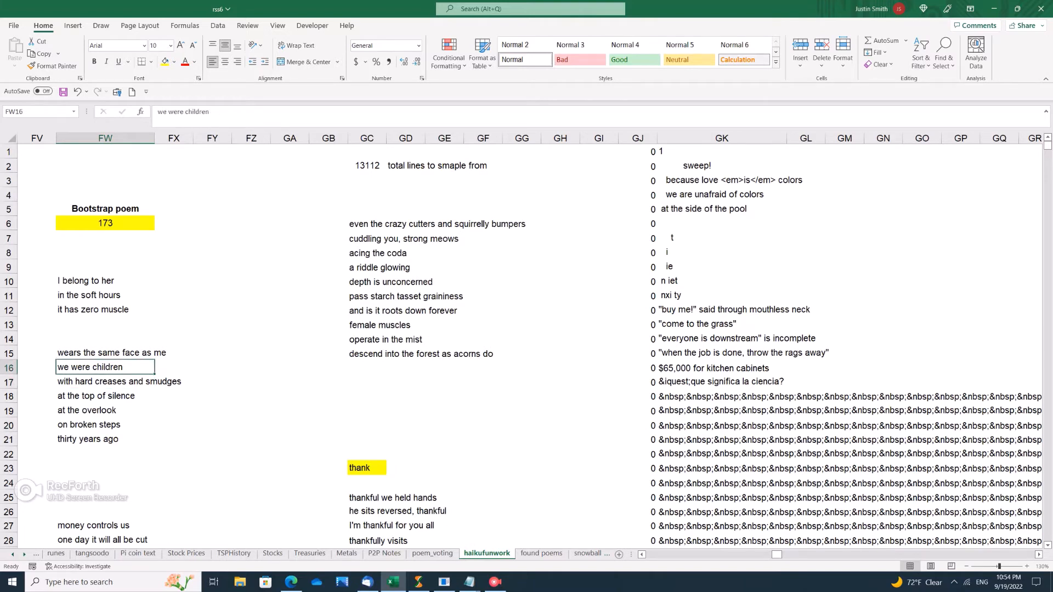
{"action": "left_click_drag", "start_coordinate": [149, 374], "coordinate": [149, 460]}
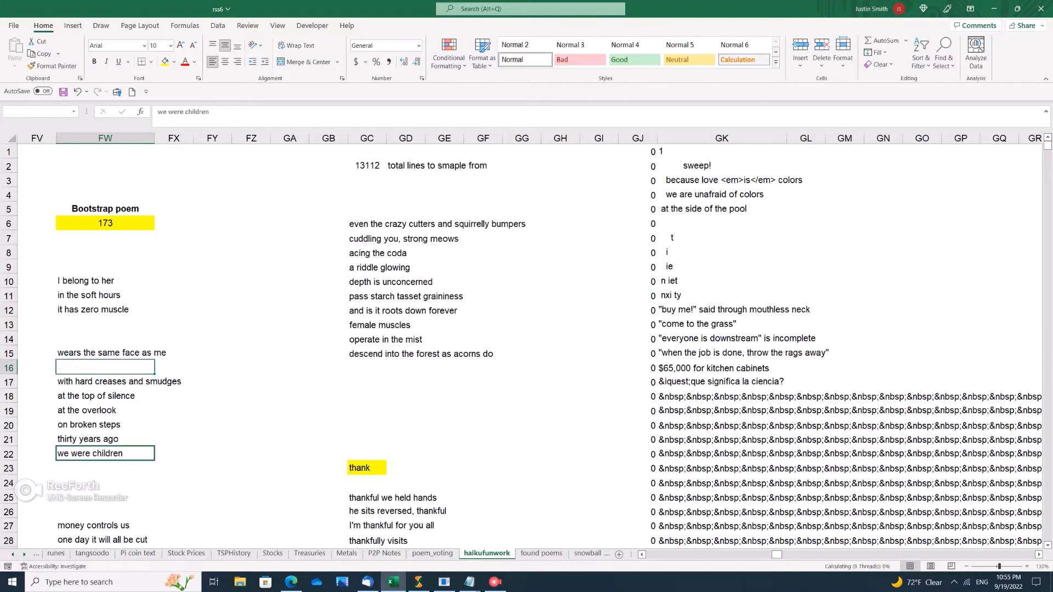
Step: Place "with hard creases and smudges" directly below "wears the same face as me" and move both lines up to FW13:FW14
{"action": "left_click", "coordinate": [96, 382]}
{"action": "left_click_drag", "start_coordinate": [92, 375], "coordinate": [104, 367]}
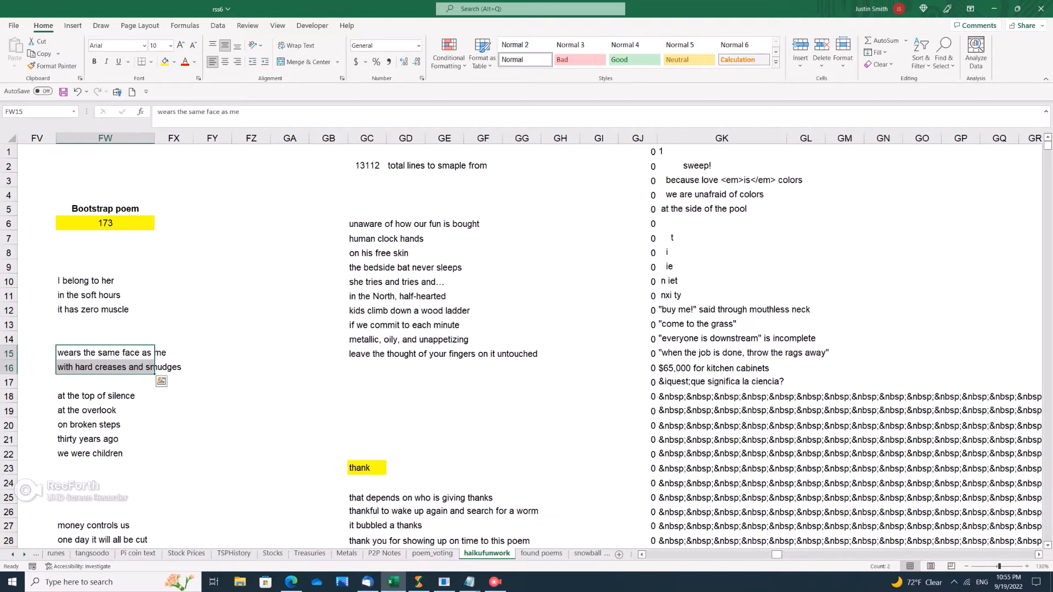
{"action": "left_click_drag", "start_coordinate": [104, 346], "coordinate": [104, 324]}
{"action": "left_click", "coordinate": [213, 339]}
Step: Move "at the overlook" to FW15 and "at the top of silence" to FW16
{"action": "left_click", "coordinate": [105, 395]}
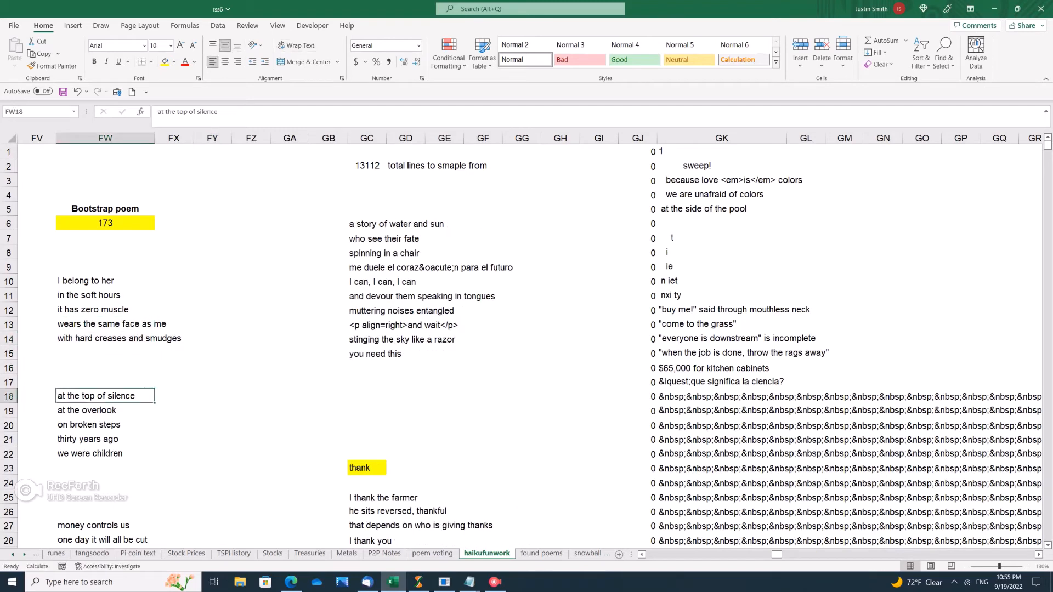
{"action": "left_click", "coordinate": [104, 410]}
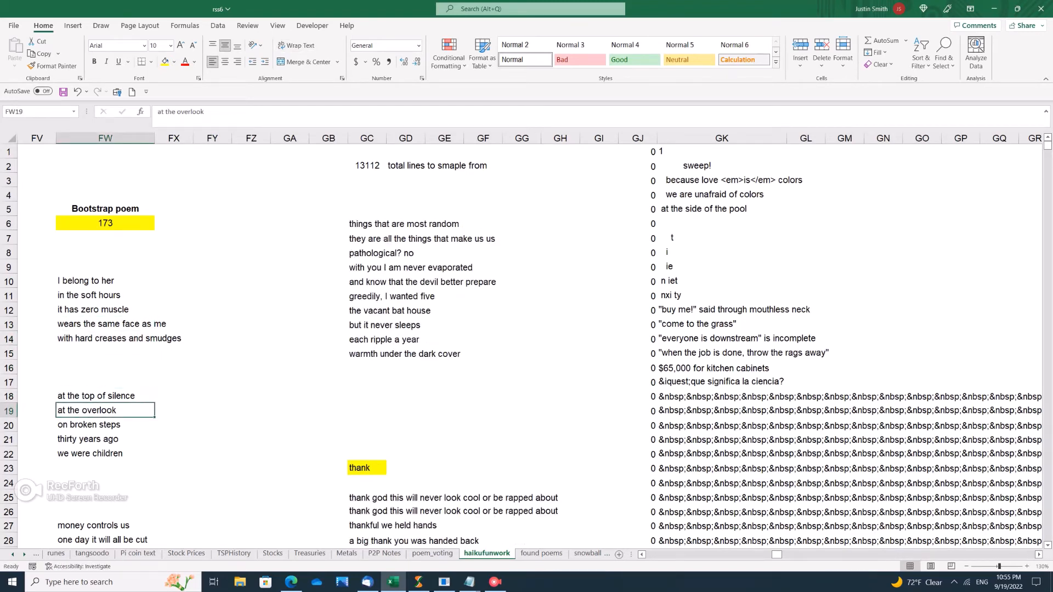
{"action": "left_click_drag", "start_coordinate": [104, 404], "coordinate": [104, 346]}
{"action": "left_click", "coordinate": [104, 396]}
{"action": "left_click_drag", "start_coordinate": [104, 389], "coordinate": [104, 361]}
Step: Move "on broken steps" to FW17 and the last two lines, "thirty years ago" and "we were children", to FW18:FW19
{"action": "left_click", "coordinate": [104, 425]}
{"action": "left_click_drag", "start_coordinate": [104, 418], "coordinate": [105, 378]}
{"action": "left_click_drag", "start_coordinate": [105, 453], "coordinate": [104, 388]}
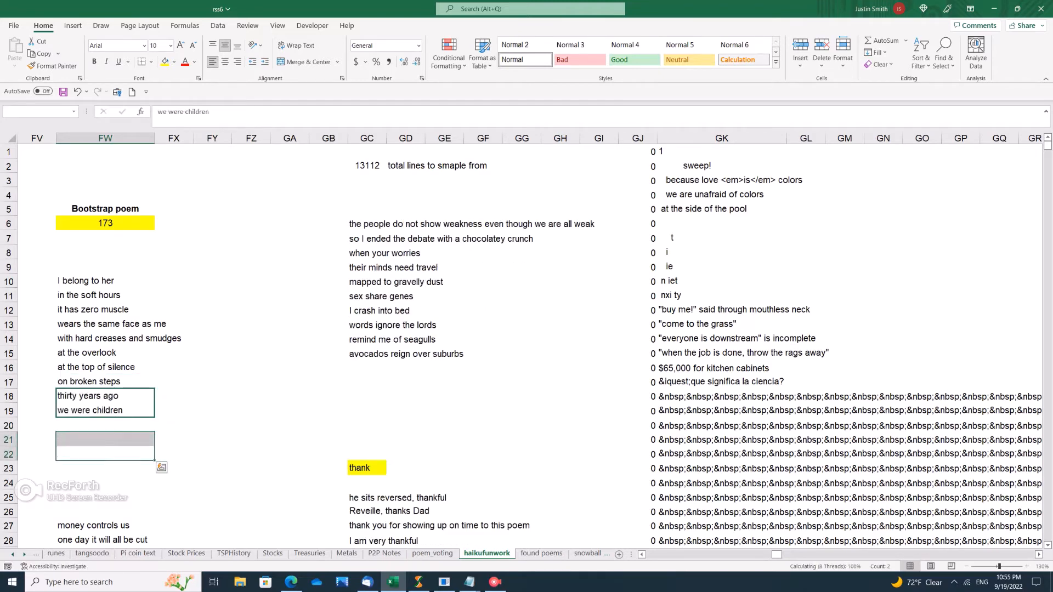
{"action": "left_click", "coordinate": [104, 439]}
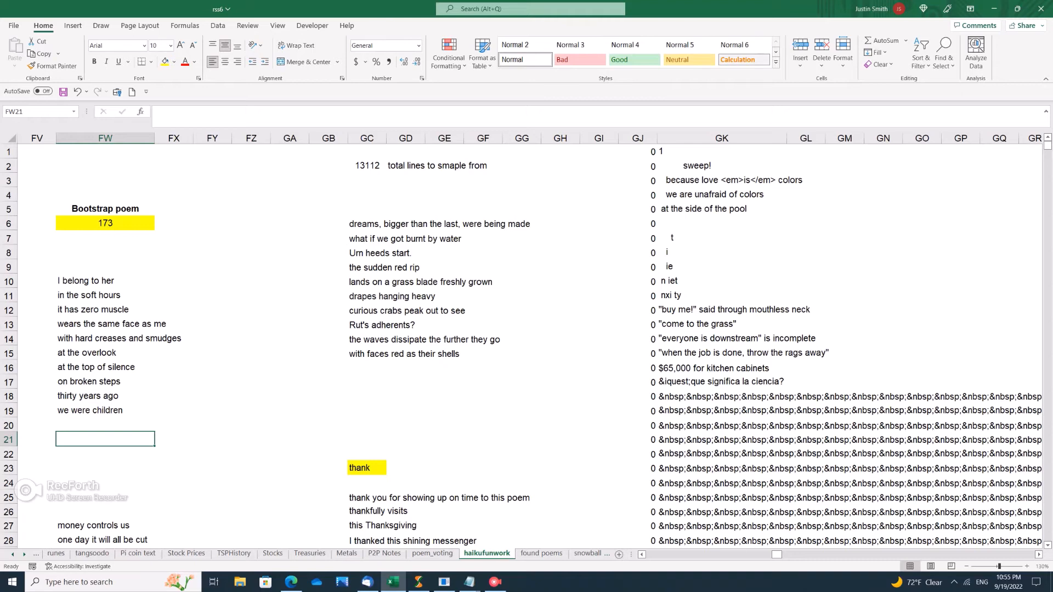
{"action": "key", "text": "Up"}
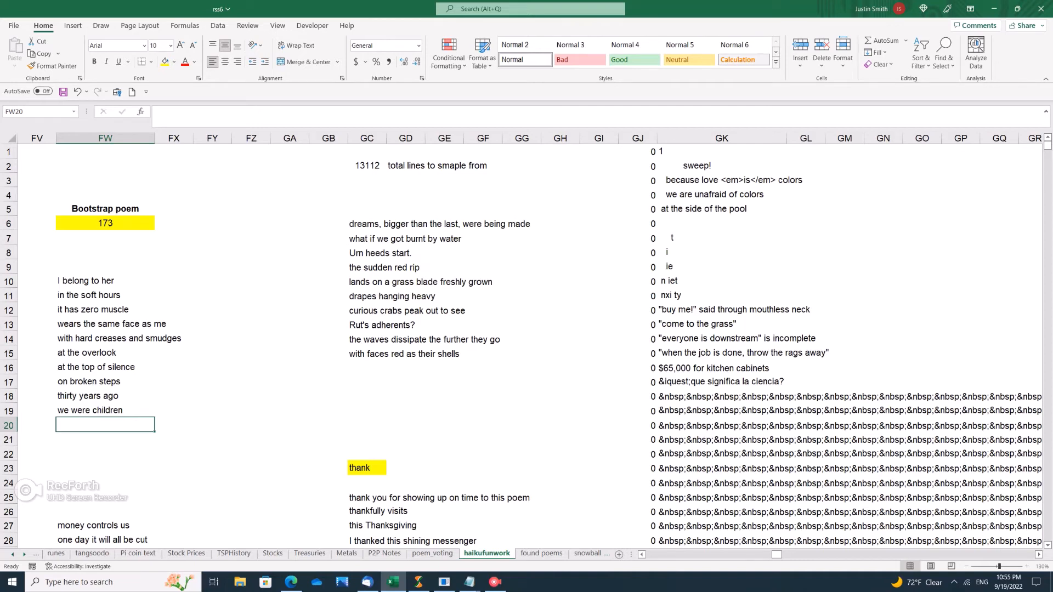
Step: Resample the random lines in column GC and enter the line "the sudden red rip" in FW20
{"action": "key", "text": "F9"}
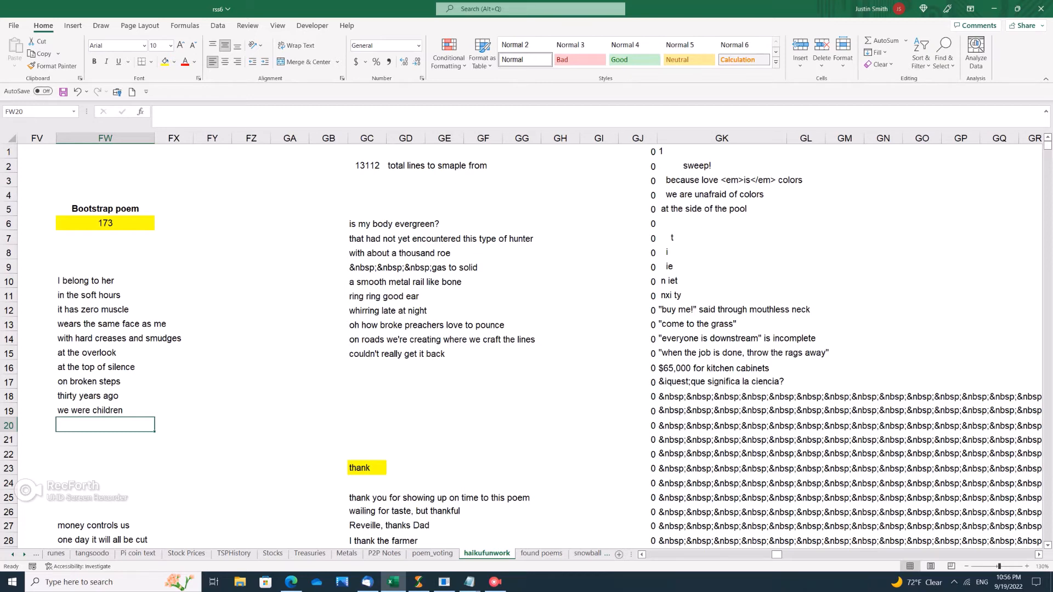
{"action": "key", "text": "F9"}
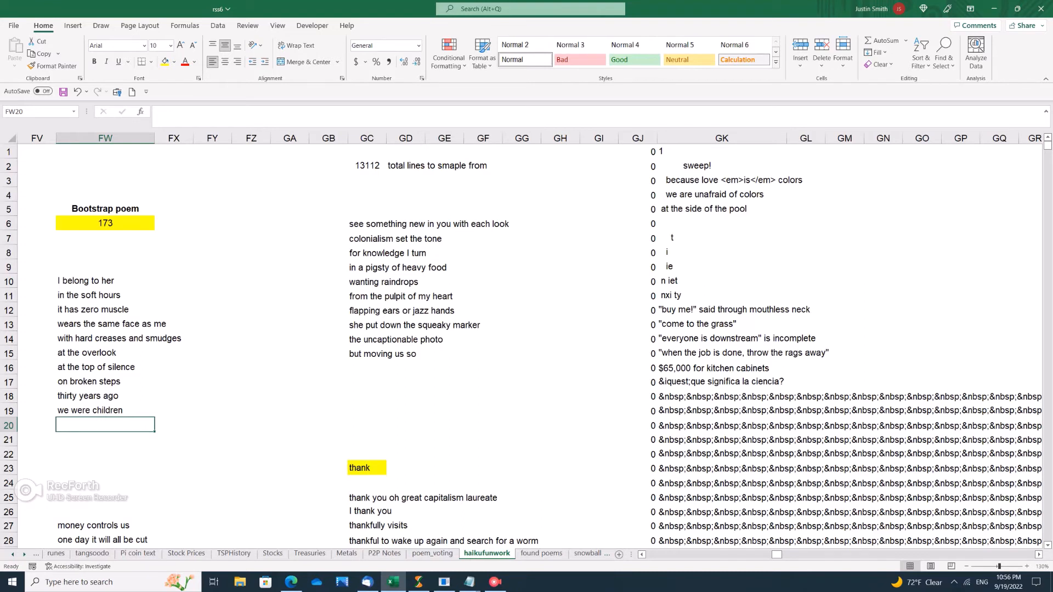
{"action": "type", "text": "the su"}
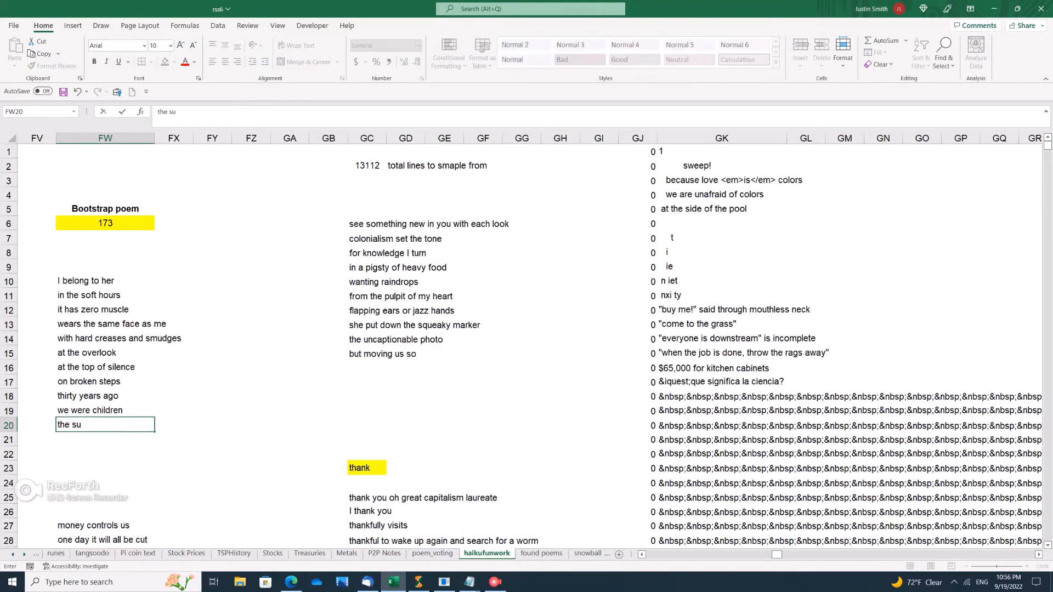
{"action": "type", "text": "dden red rip"}
{"action": "key", "text": "Return"}
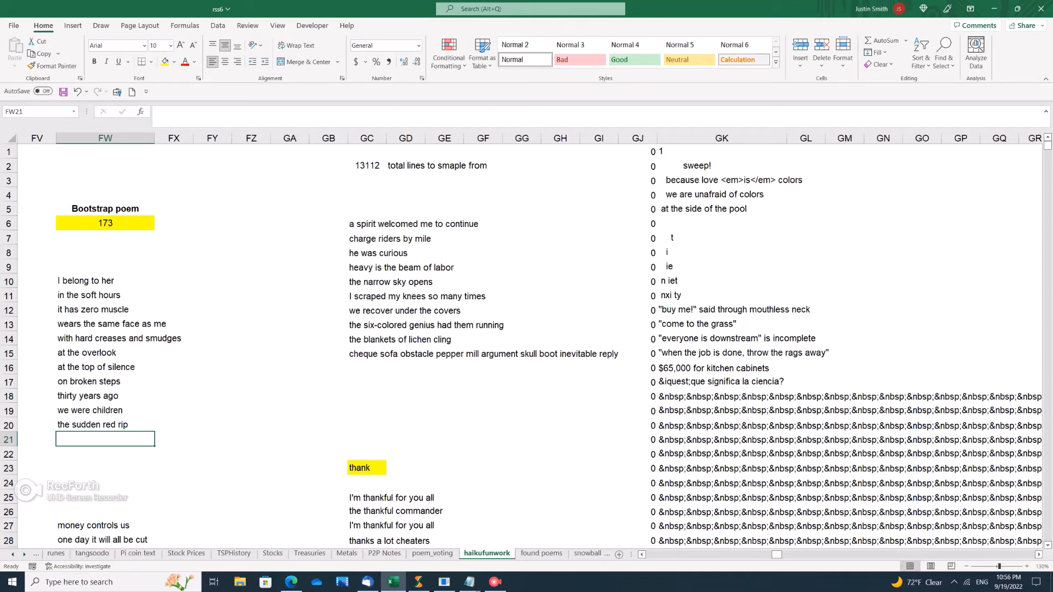
Step: Add the line "the blankets of lichen cling" in FW21 and repeat "on broken steps" in FW22
{"action": "type", "text": "the blanke"}
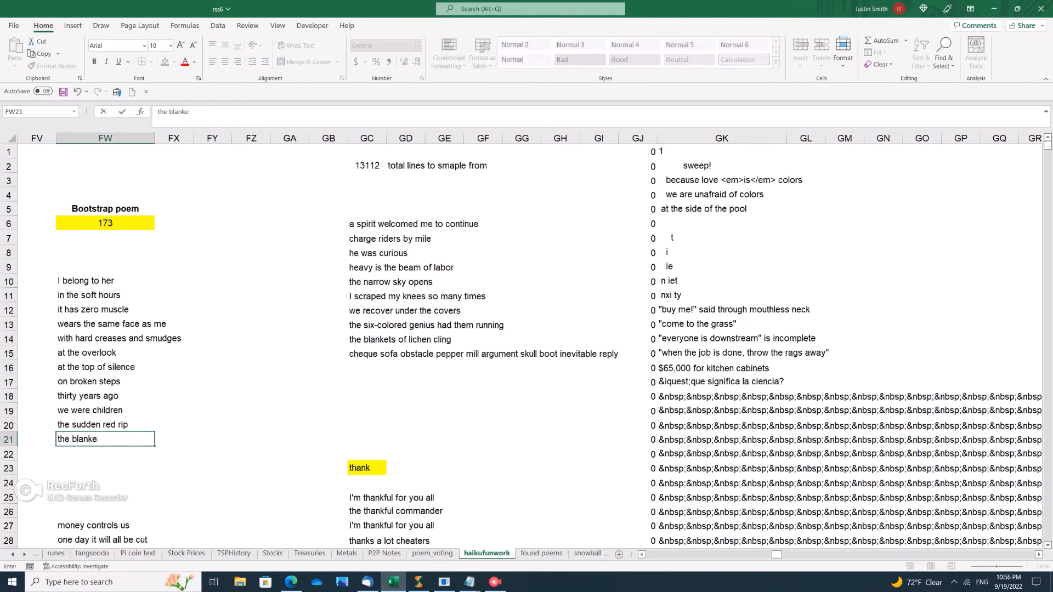
{"action": "type", "text": "ts of lichen cling"}
{"action": "key", "text": "Return"}
{"action": "type", "text": "on br"}
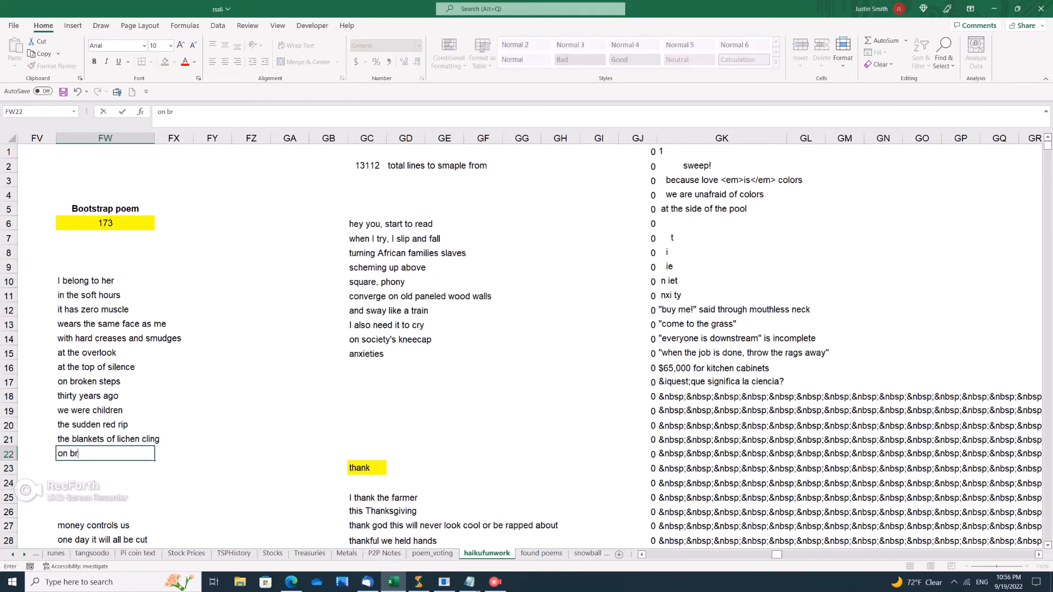
{"action": "type", "text": "tooken steps"}
{"action": "key", "text": "Up"}
Step: Clear the earlier "on broken steps" line from FW17
{"action": "key", "text": "Up"}
{"action": "key", "text": "Up"}
{"action": "key", "text": "Up"}
{"action": "key", "text": "Up"}
{"action": "key", "text": "BackSpace"}
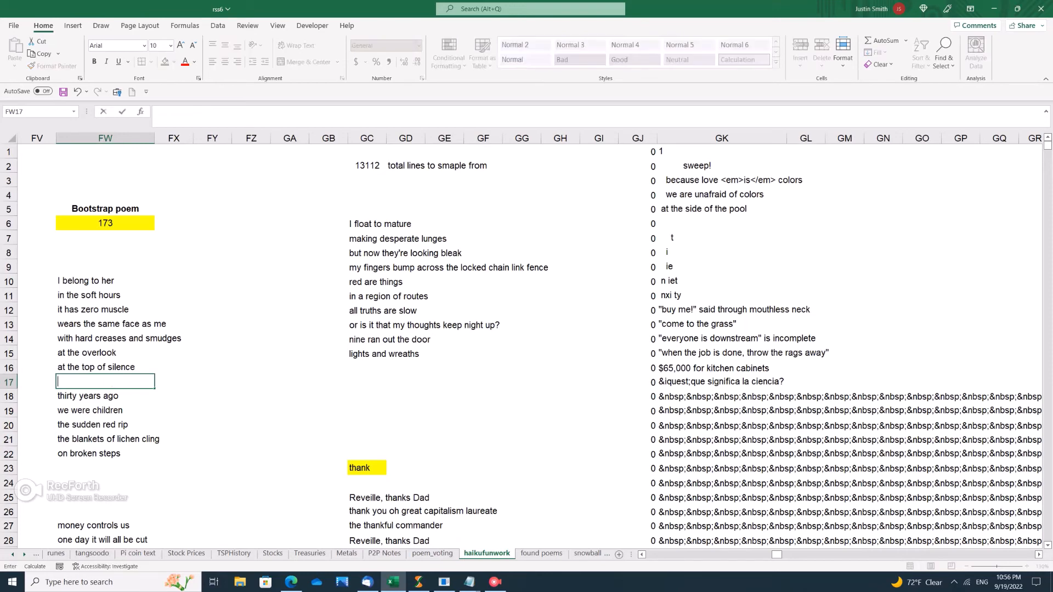
{"action": "key", "text": "Return"}
{"action": "key", "text": "Up"}
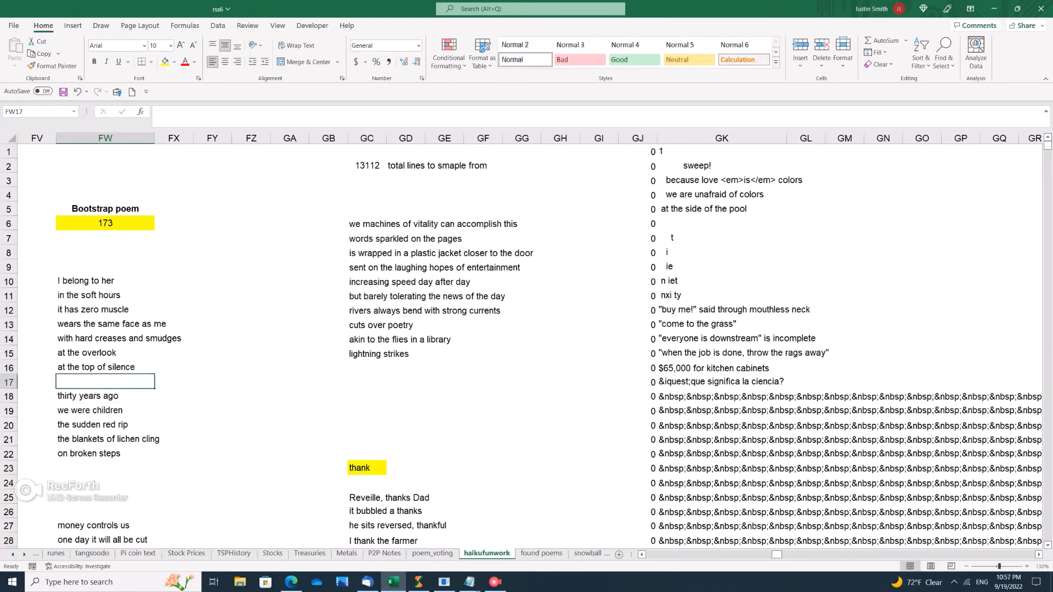
Step: Reread the poem lines between FW12 and the empty cell FW17
{"action": "key", "text": "Up"}
{"action": "key", "text": "Up"}
{"action": "key", "text": "Up"}
{"action": "key", "text": "Up"}
{"action": "key", "text": "Up"}
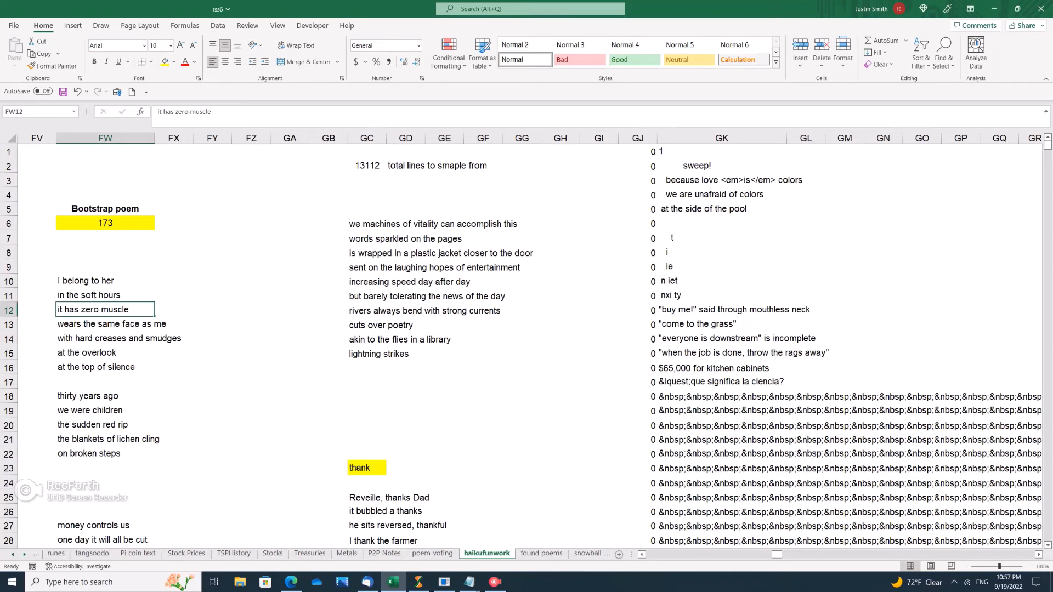
{"action": "key", "text": "Down"}
{"action": "key", "text": "Down"}
{"action": "key", "text": "Down"}
{"action": "key", "text": "Down"}
{"action": "key", "text": "Down"}
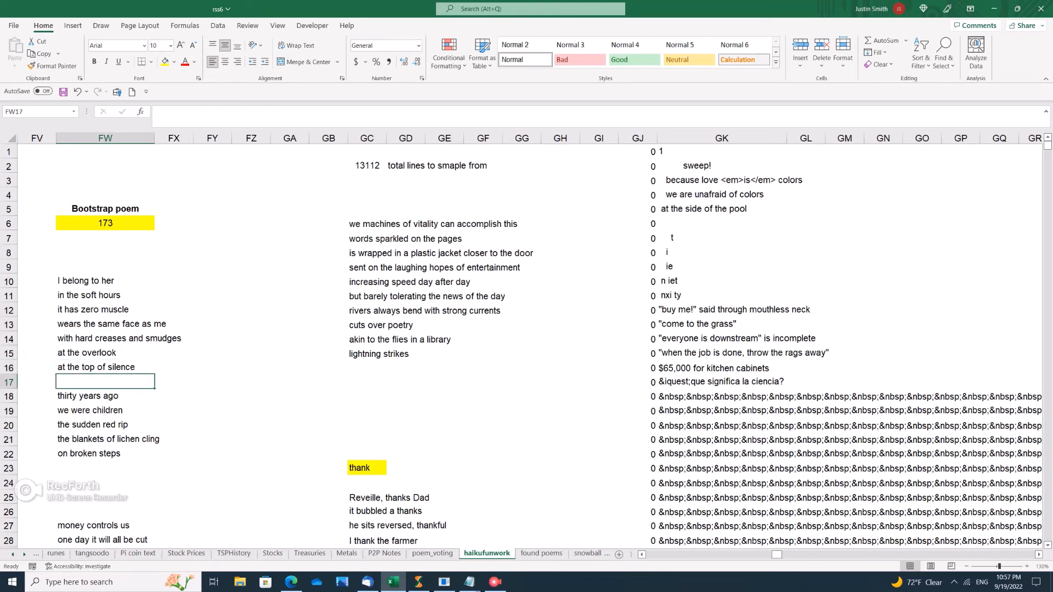
Step: Re-enter the line "on broken steps" in FW17
{"action": "type", "text": "on bro"}
{"action": "type", "text": "steps"}
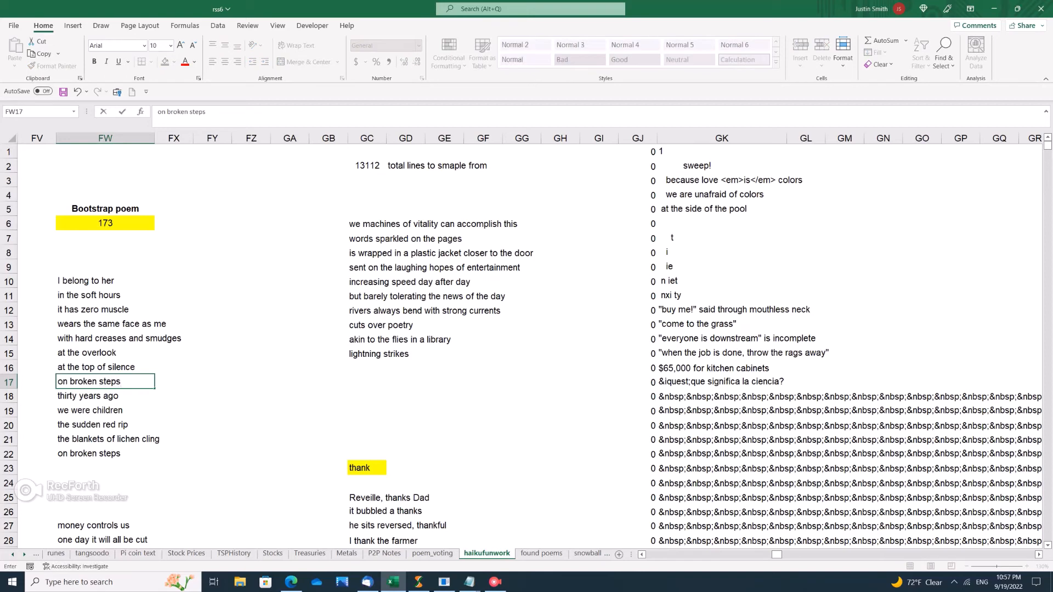
{"action": "key", "text": "Return"}
Step: Move the last five poem lines in FW18:FW22 down one row, leaving a gap after FW17
{"action": "scroll", "coordinate": [520, 345], "scroll_direction": "down", "scroll_amount": 1}
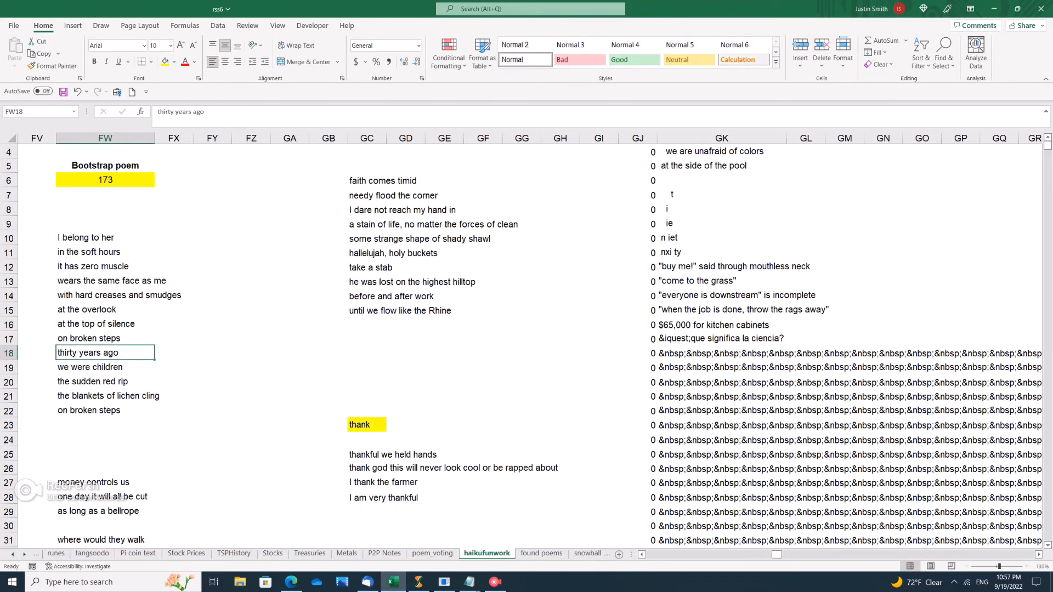
{"action": "left_click_drag", "start_coordinate": [106, 410], "coordinate": [105, 352]}
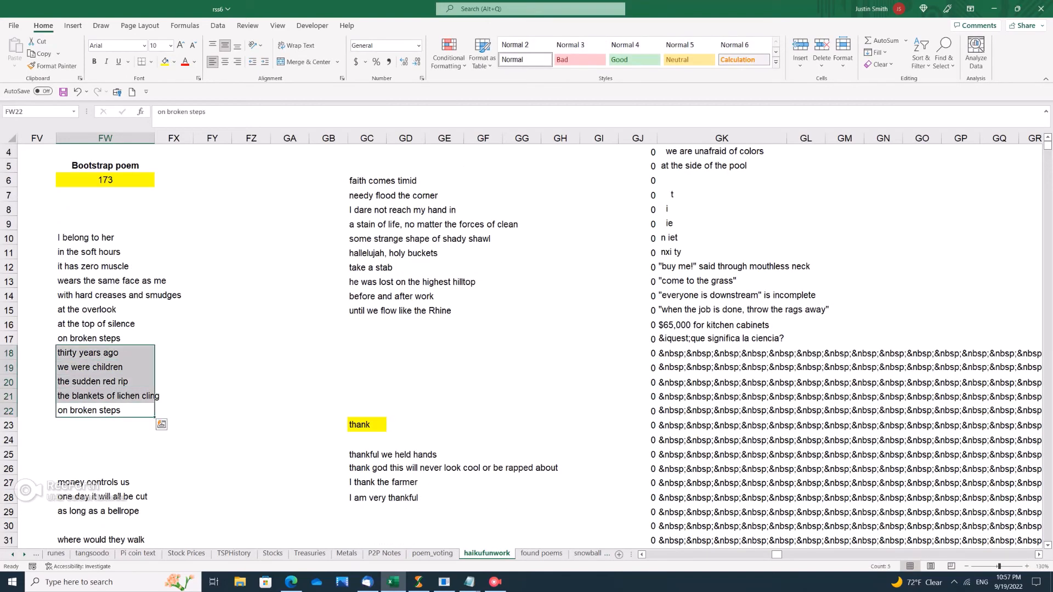
{"action": "left_click_drag", "start_coordinate": [106, 418], "coordinate": [105, 431]}
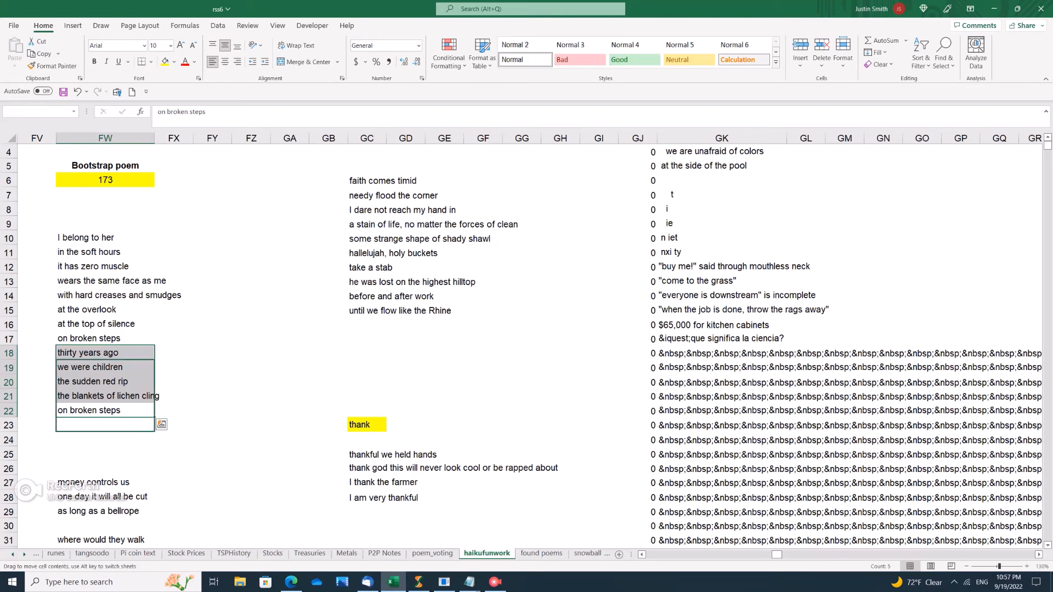
{"action": "left_click", "coordinate": [174, 368]}
{"action": "scroll", "coordinate": [529, 346], "scroll_direction": "down", "scroll_amount": 1}
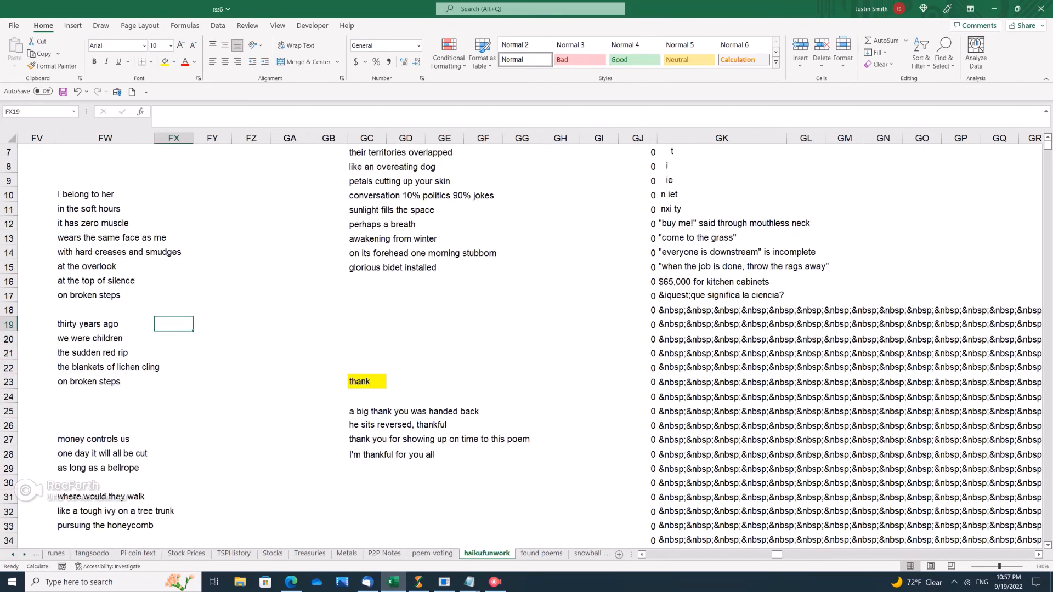
Step: Resample the random lines and replace the search word in GC23 with "broken"
{"action": "scroll", "coordinate": [530, 346], "scroll_direction": "up", "scroll_amount": 1}
{"action": "key", "text": "F9"}
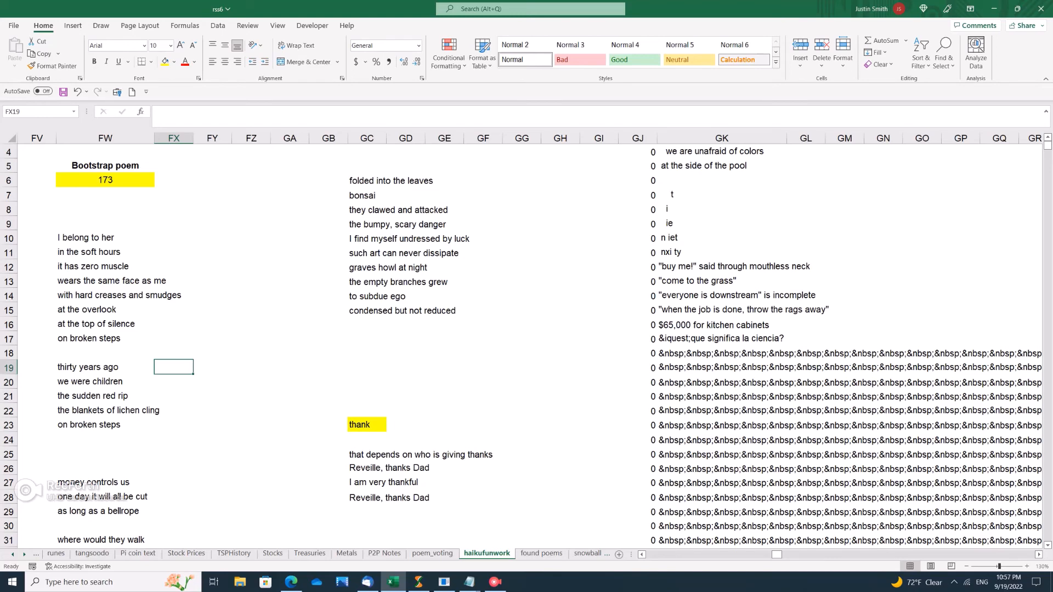
{"action": "left_click", "coordinate": [105, 439]}
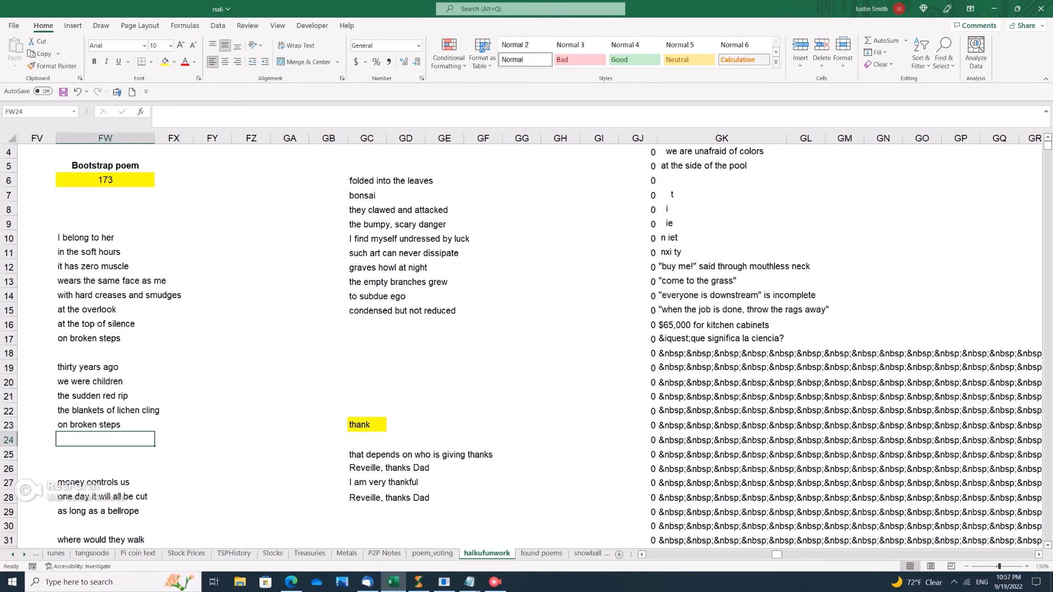
{"action": "left_click", "coordinate": [366, 425]}
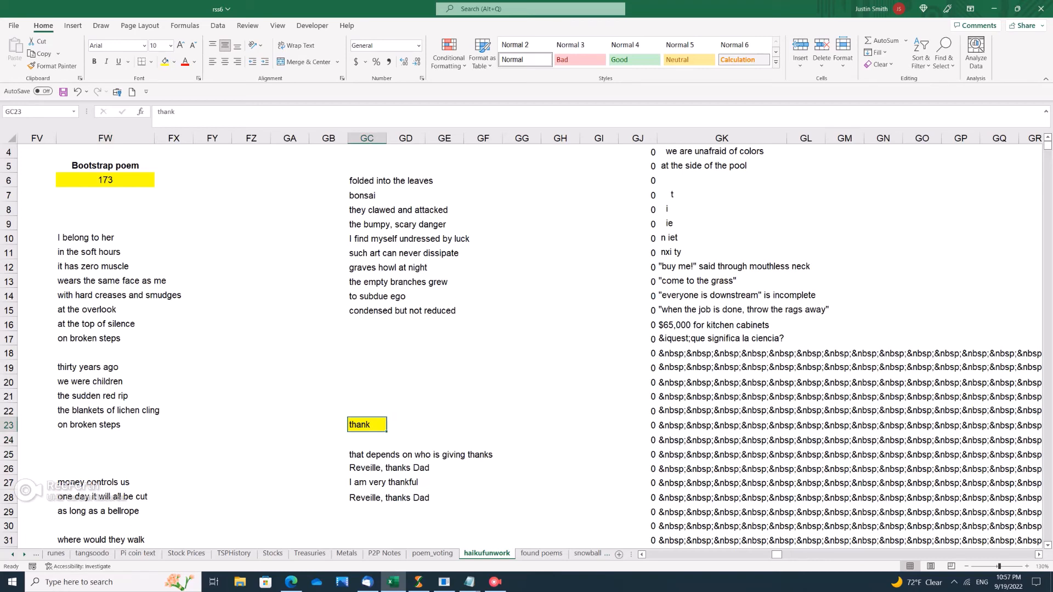
{"action": "type", "text": "broken"}
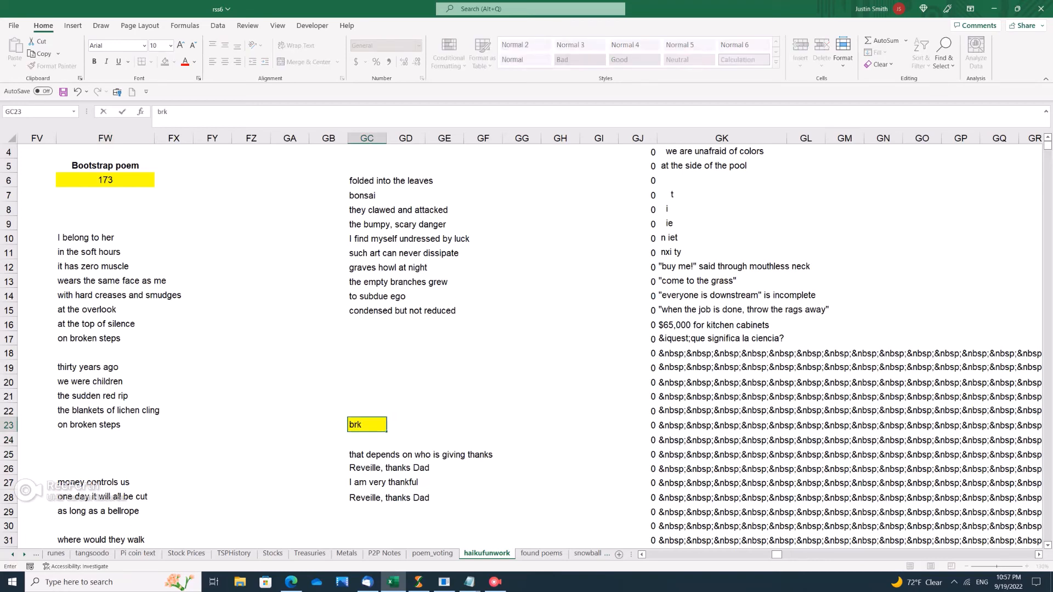
{"action": "key", "text": "Return"}
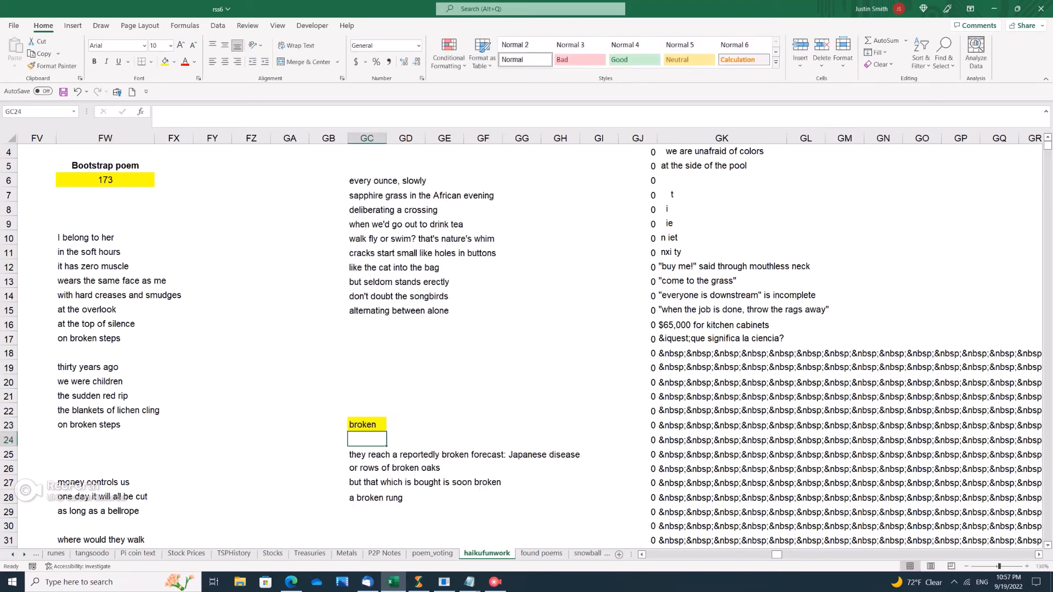
{"action": "left_click", "coordinate": [362, 423]}
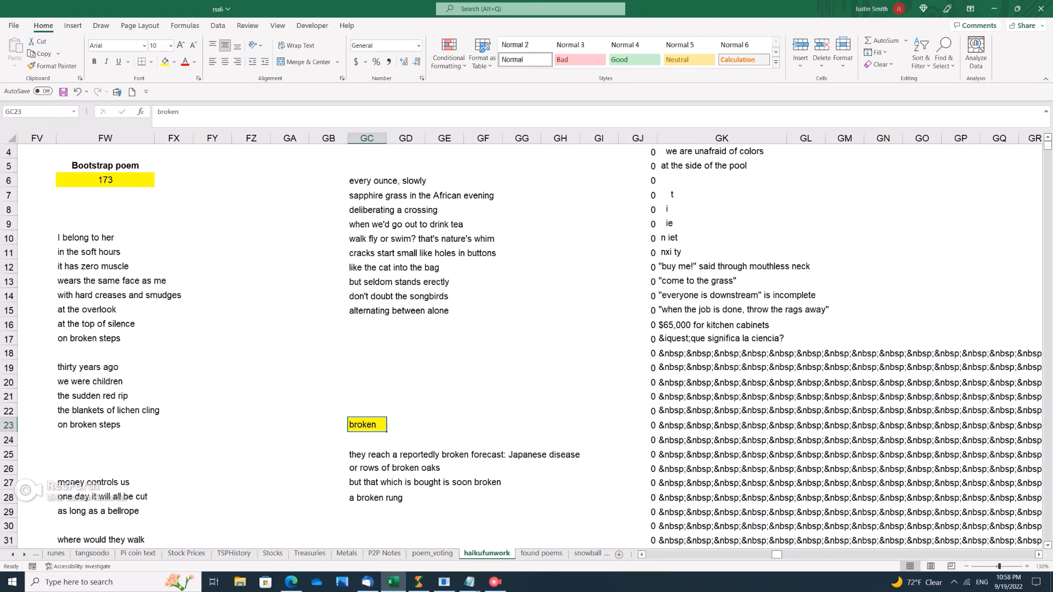
Step: Move the last five poem lines in FW19:FW23 back up one row to close the gap at FW18
{"action": "left_click", "coordinate": [152, 411]}
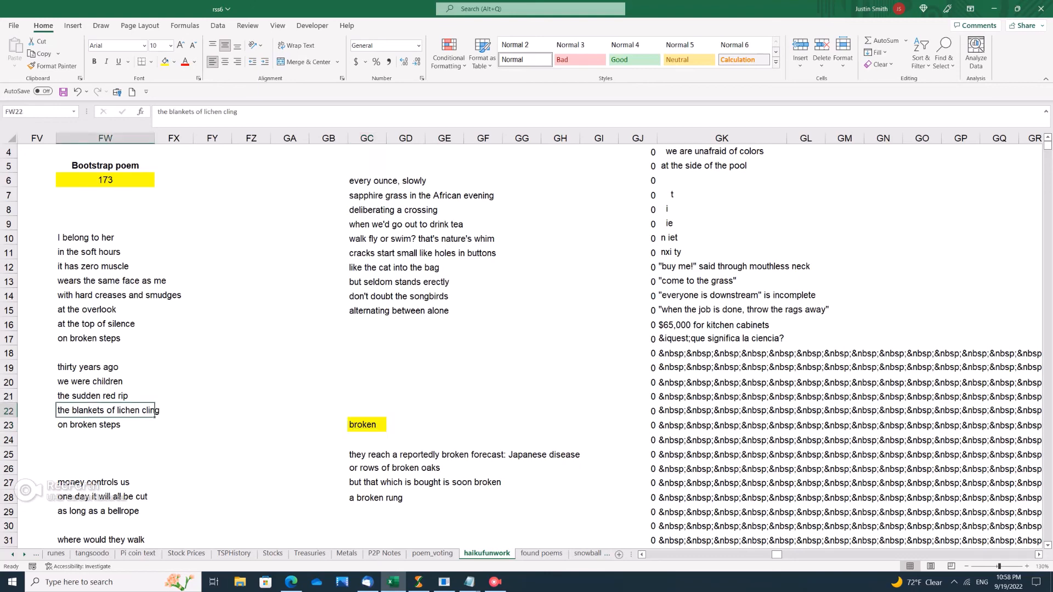
{"action": "left_click_drag", "start_coordinate": [104, 425], "coordinate": [84, 349]}
{"action": "left_click", "coordinate": [213, 296]}
{"action": "left_click", "coordinate": [105, 238]}
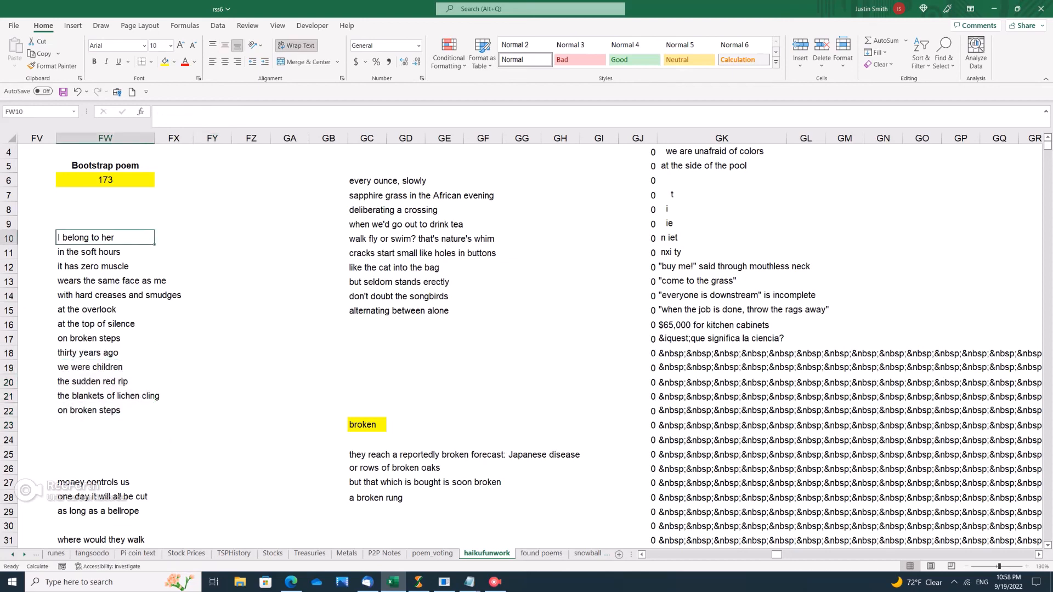